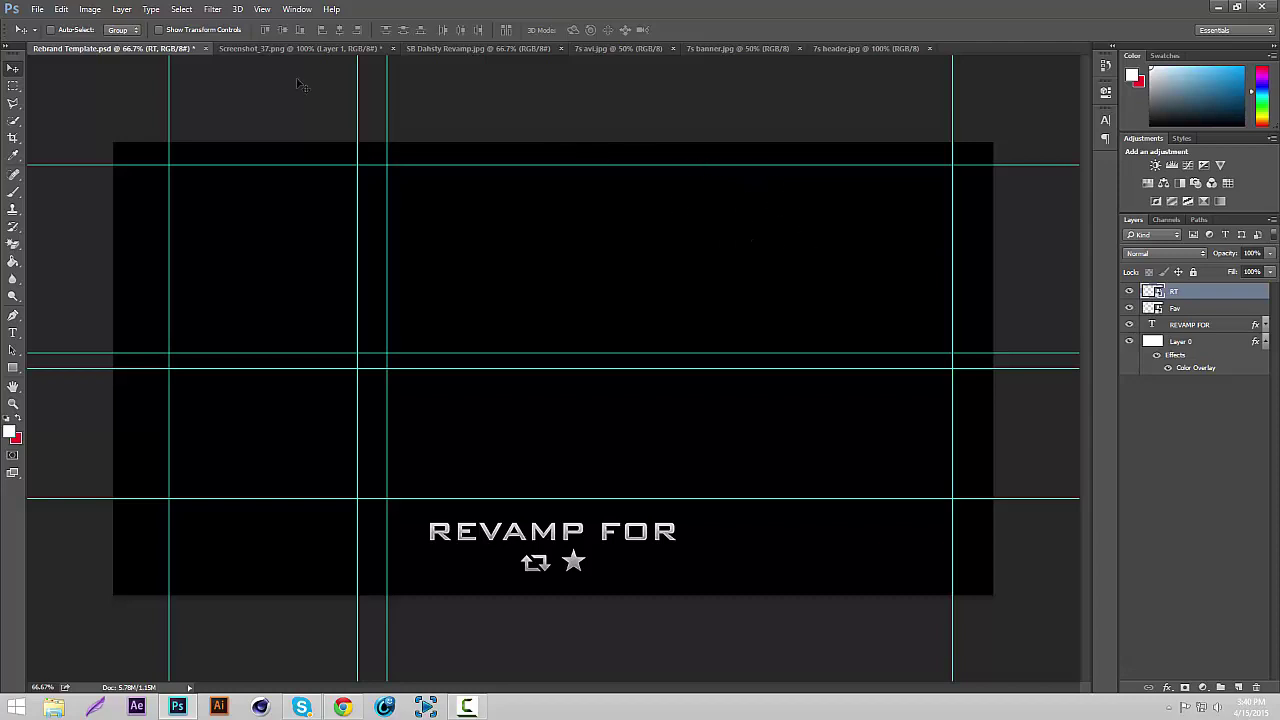
Step: View the SB Dahsty Revamp.jpg example, then return to Rebrand Template.psd
click(436, 47)
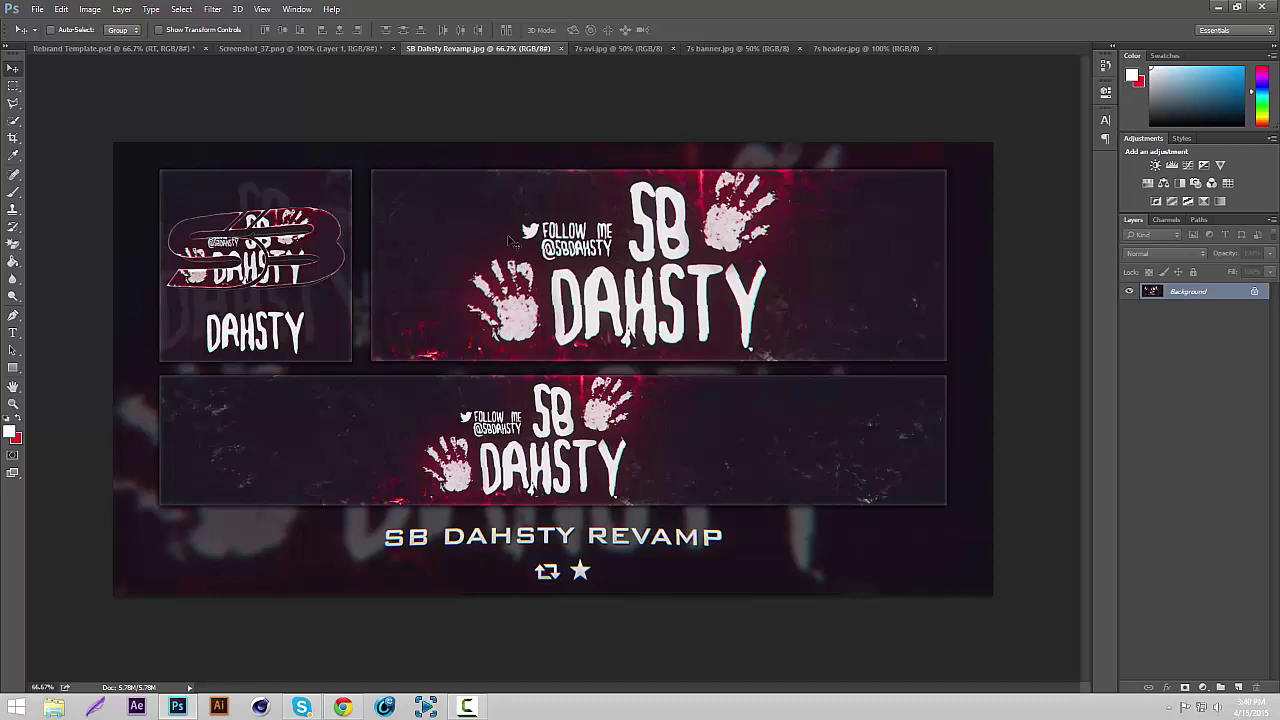
click(149, 47)
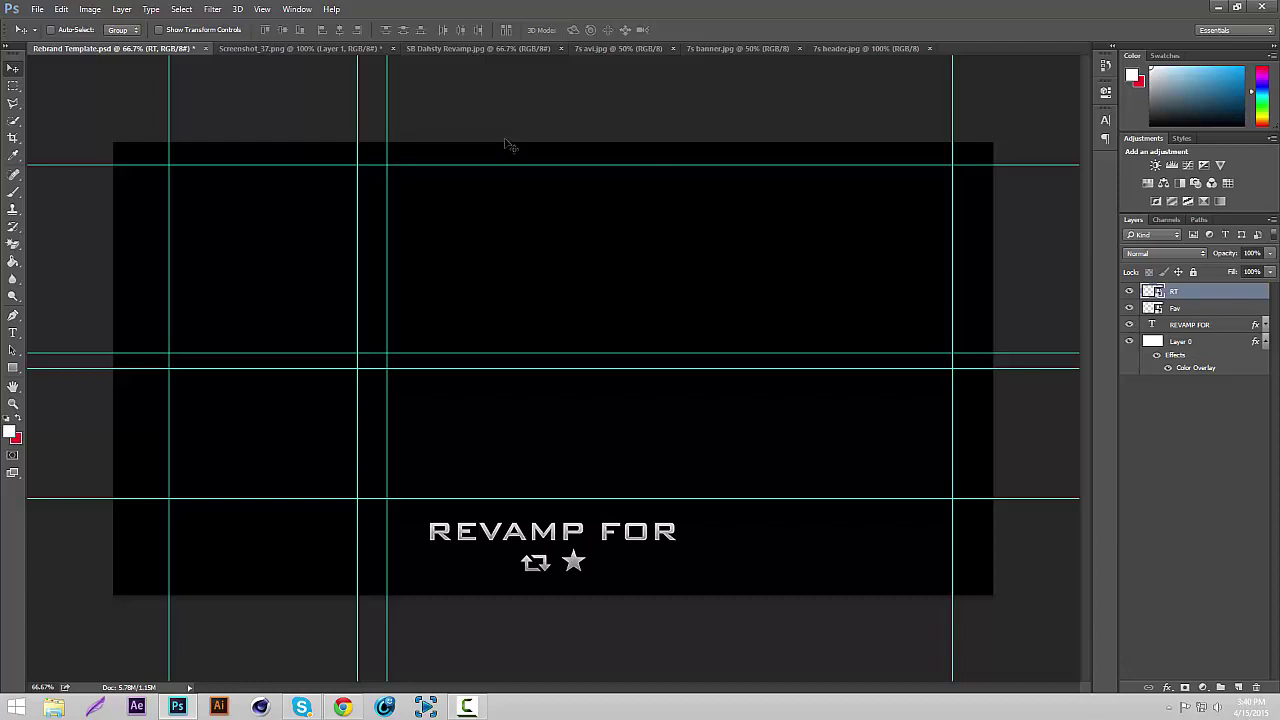
Step: Drag the 7s avi.jpg avatar layer into the Rebrand Template document
click(598, 46)
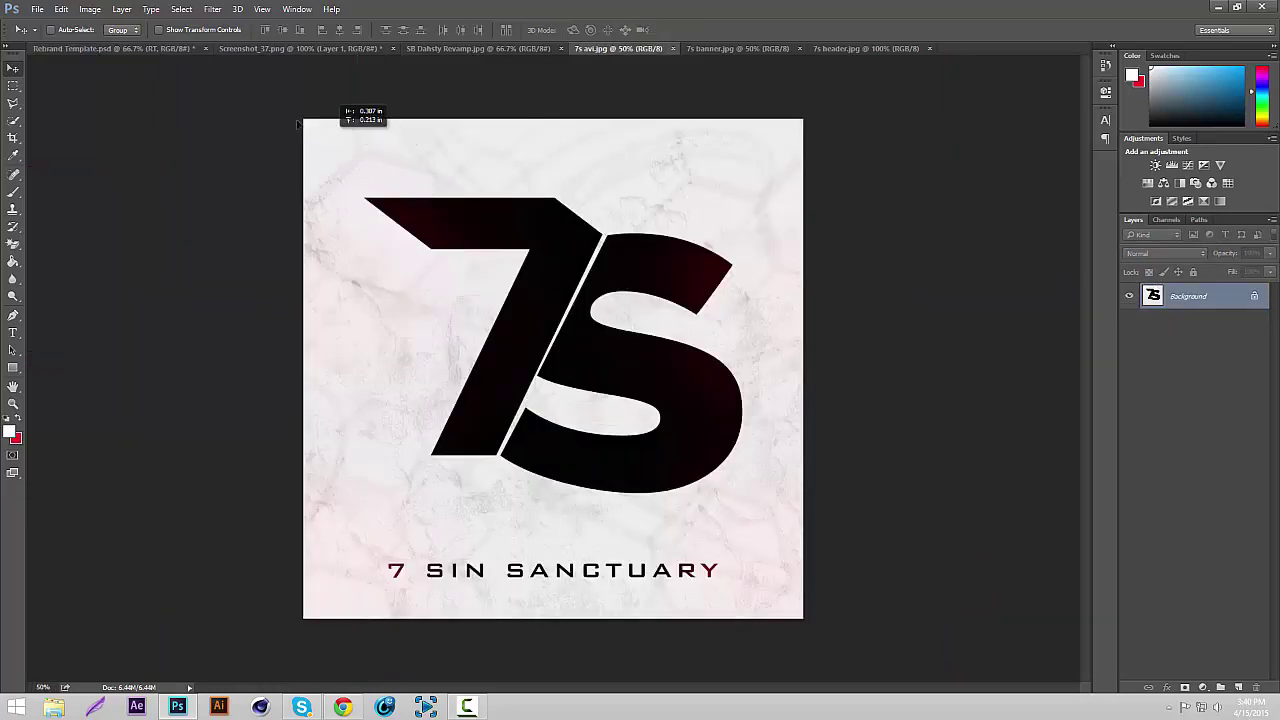
click(128, 48)
drag(248, 162, 339, 204)
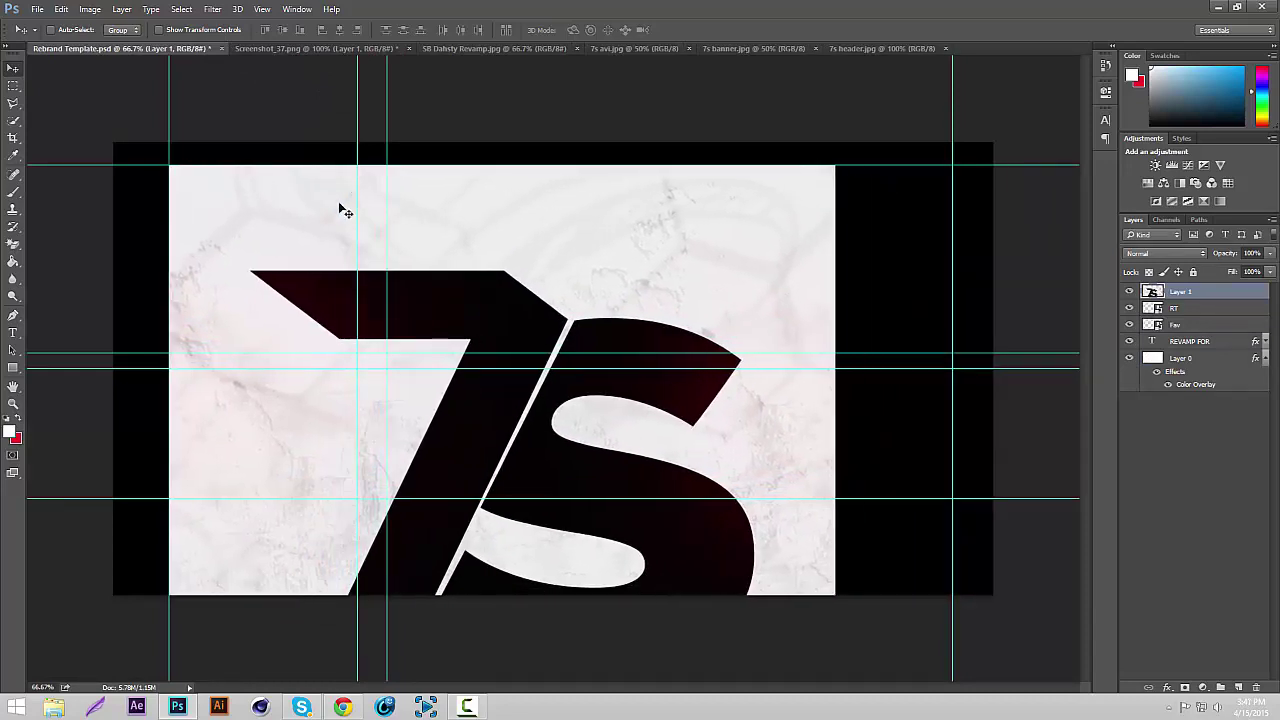
key(ctrl+minus)
Step: Scale the 7S avatar to about 99.76% so it fills the top-left guide box
key(ctrl+t)
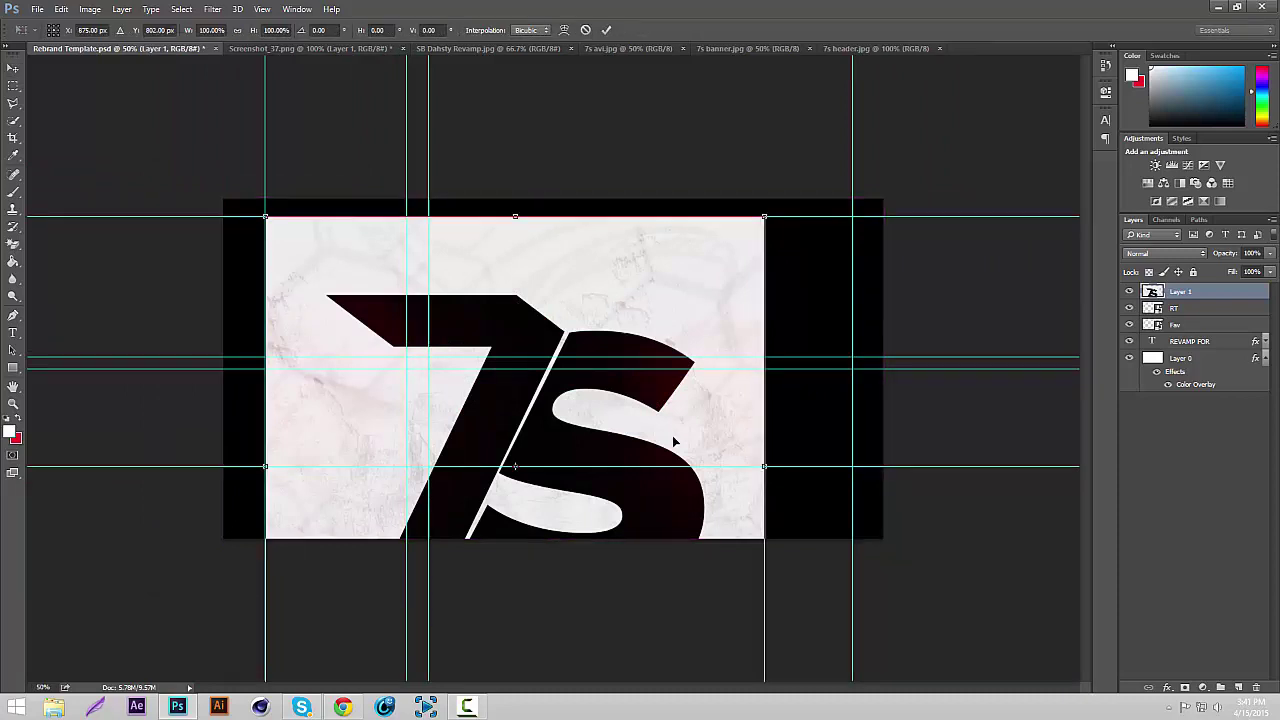
key(ctrl+minus)
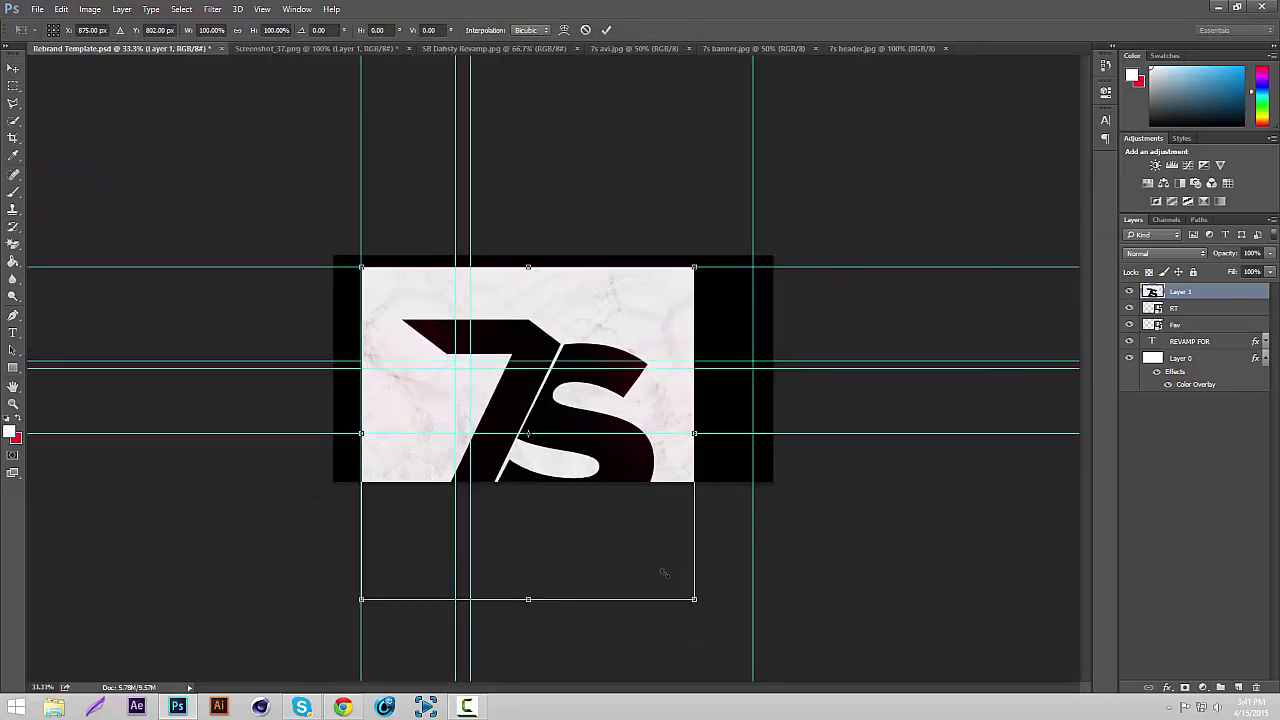
drag(664, 573, 467, 350)
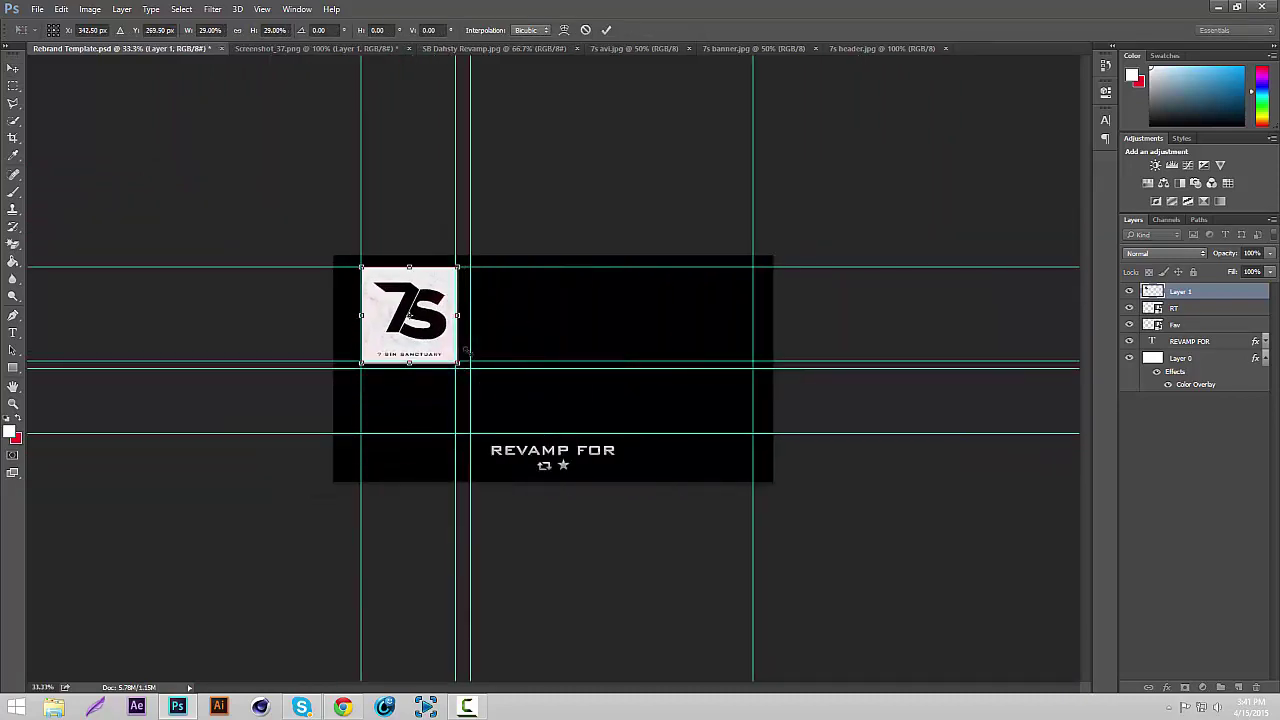
key(ctrl+plus)
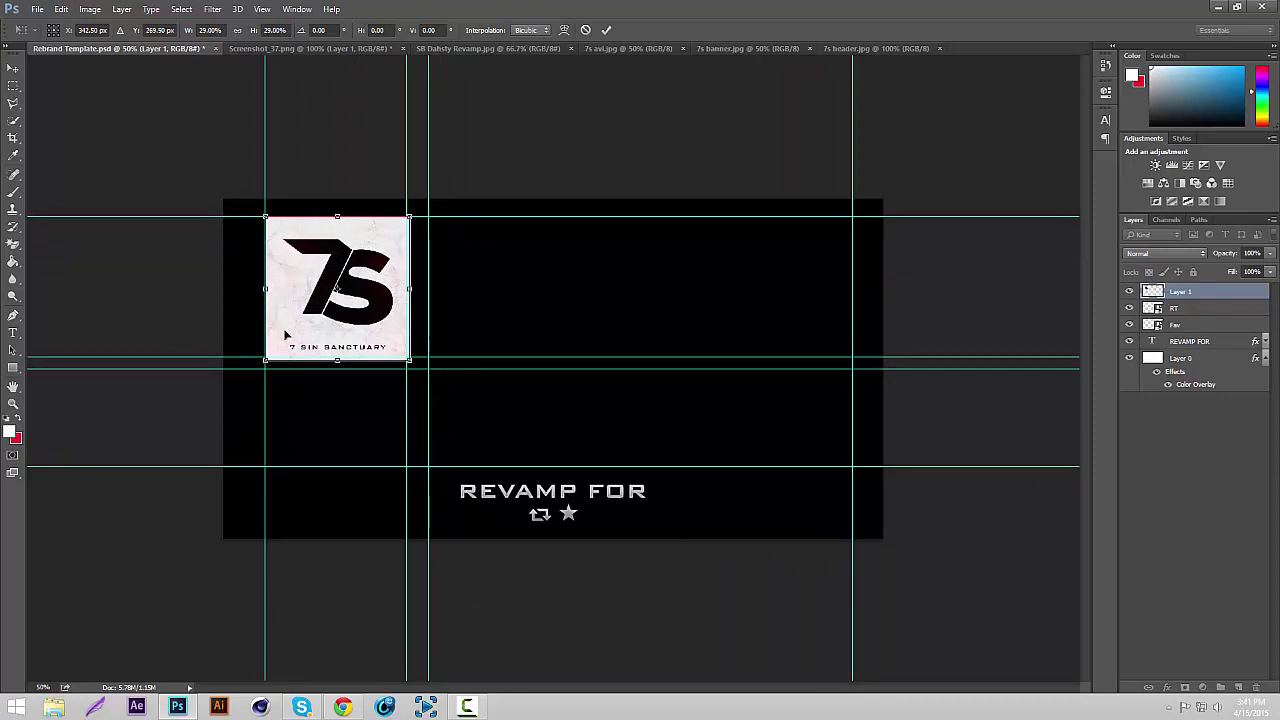
drag(410, 360, 411, 355)
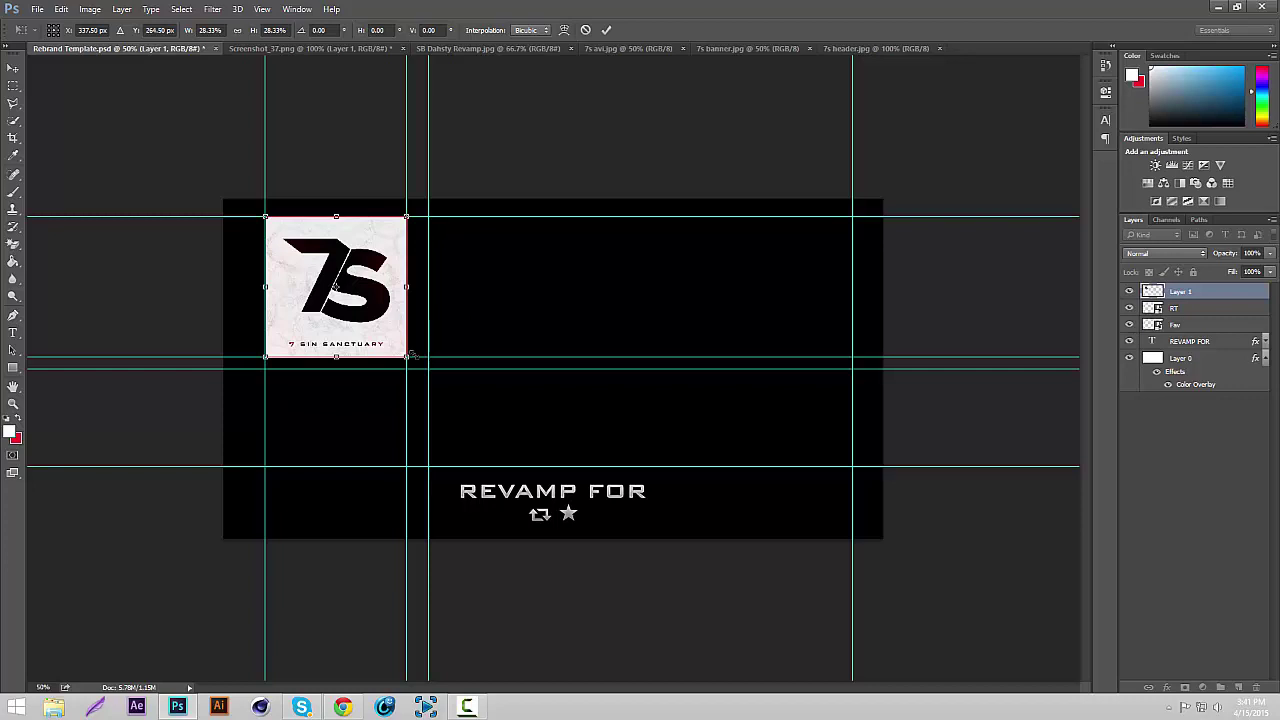
key(Return)
key(ctrl+plus)
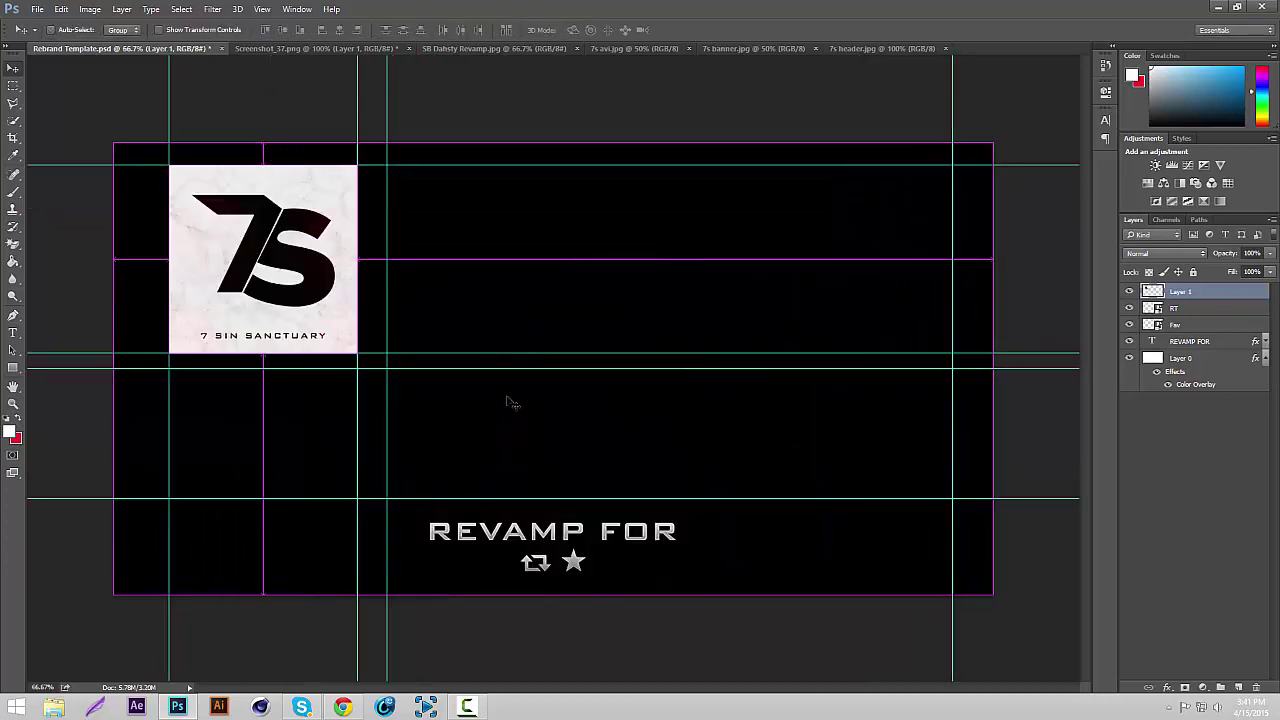
key(ctrl+t)
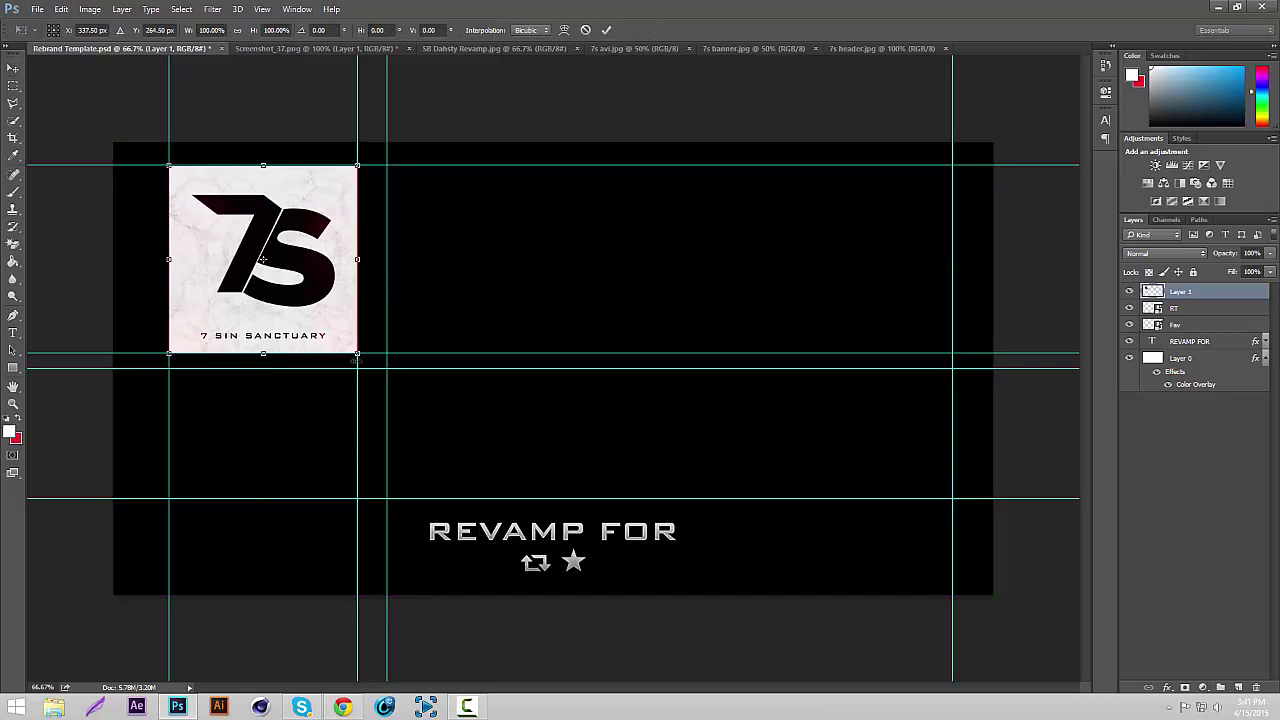
drag(358, 355, 382, 331)
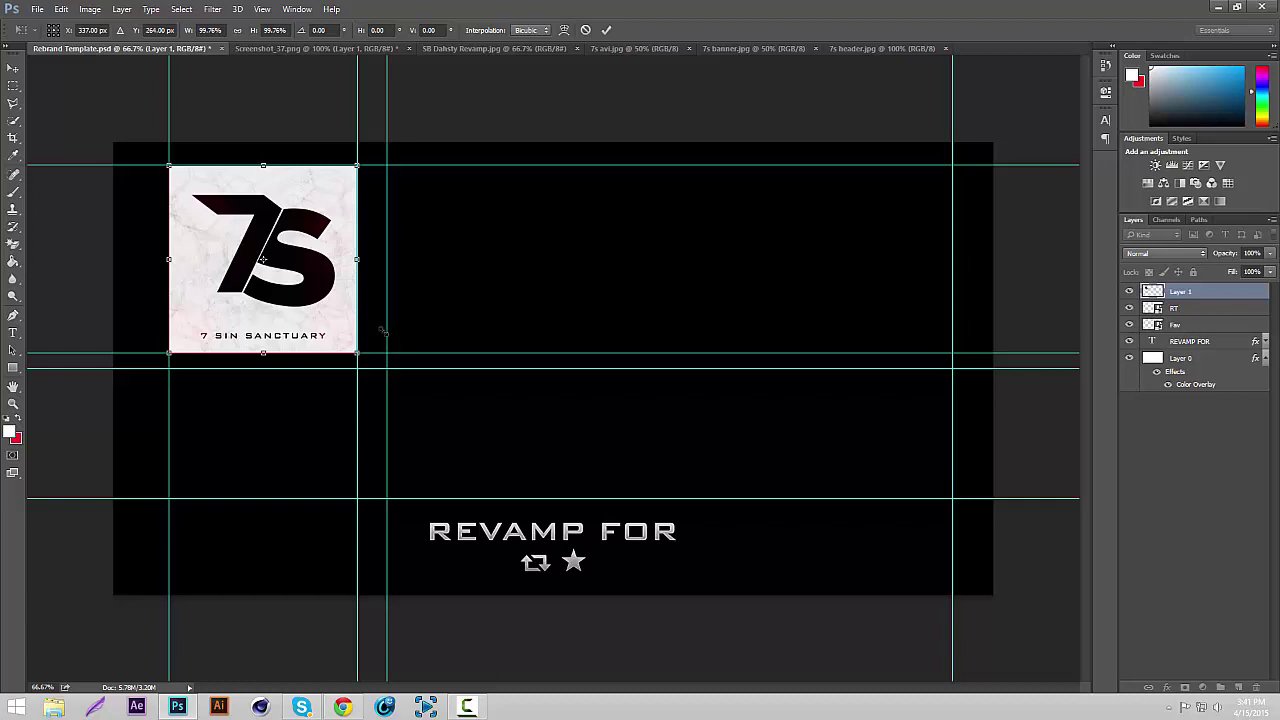
key(Return)
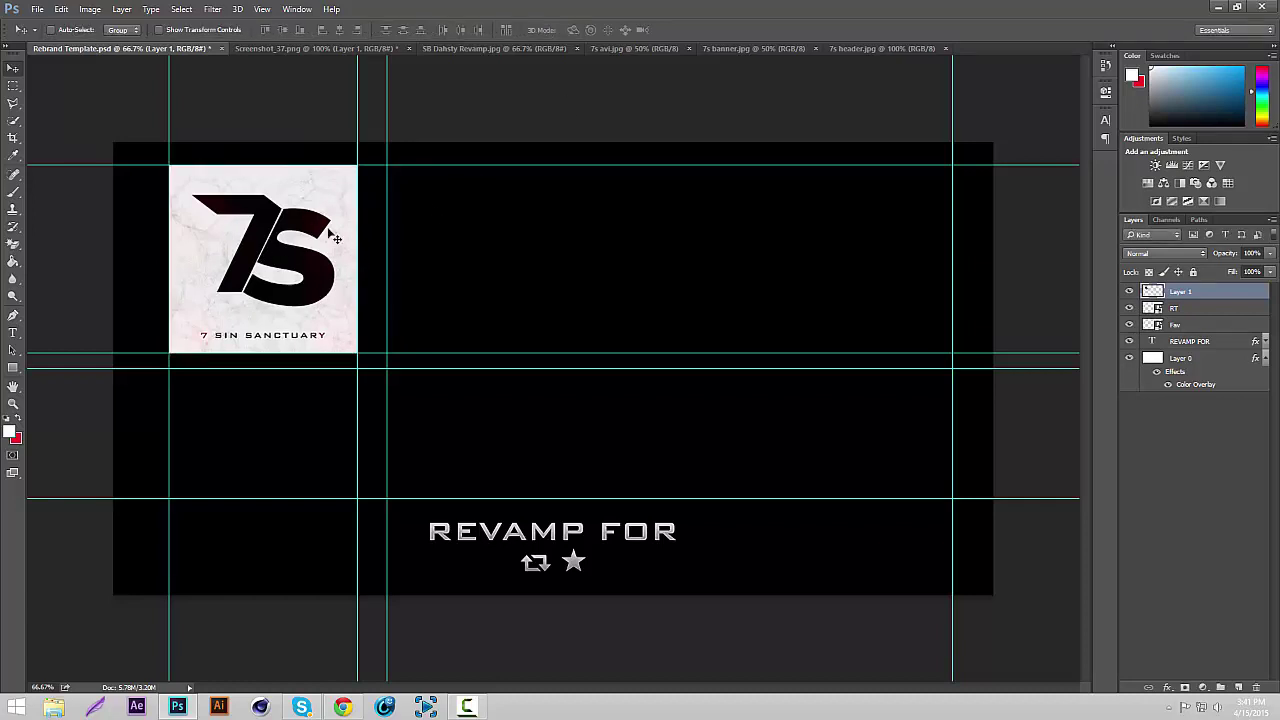
Step: Cut the pink strip from 7s banner.jpg onto its own layer and drag it toward the template
click(767, 48)
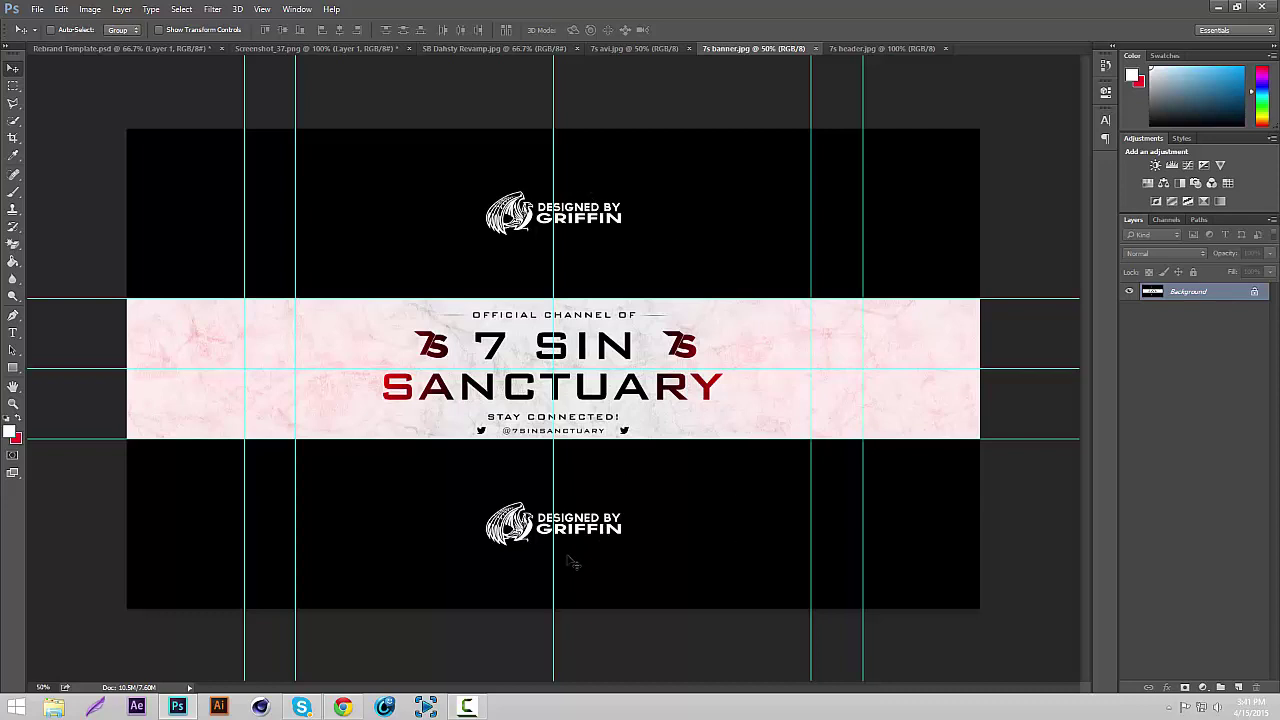
click(13, 86)
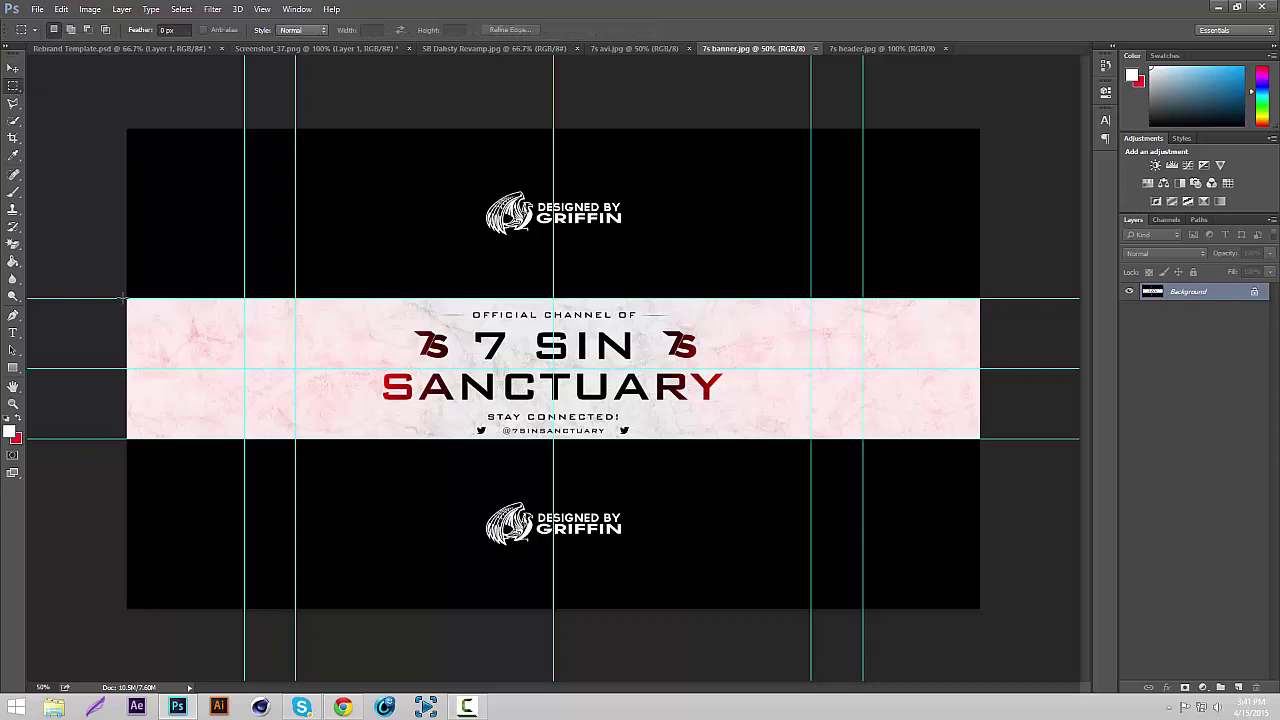
drag(124, 297, 1019, 438)
right_click(660, 359)
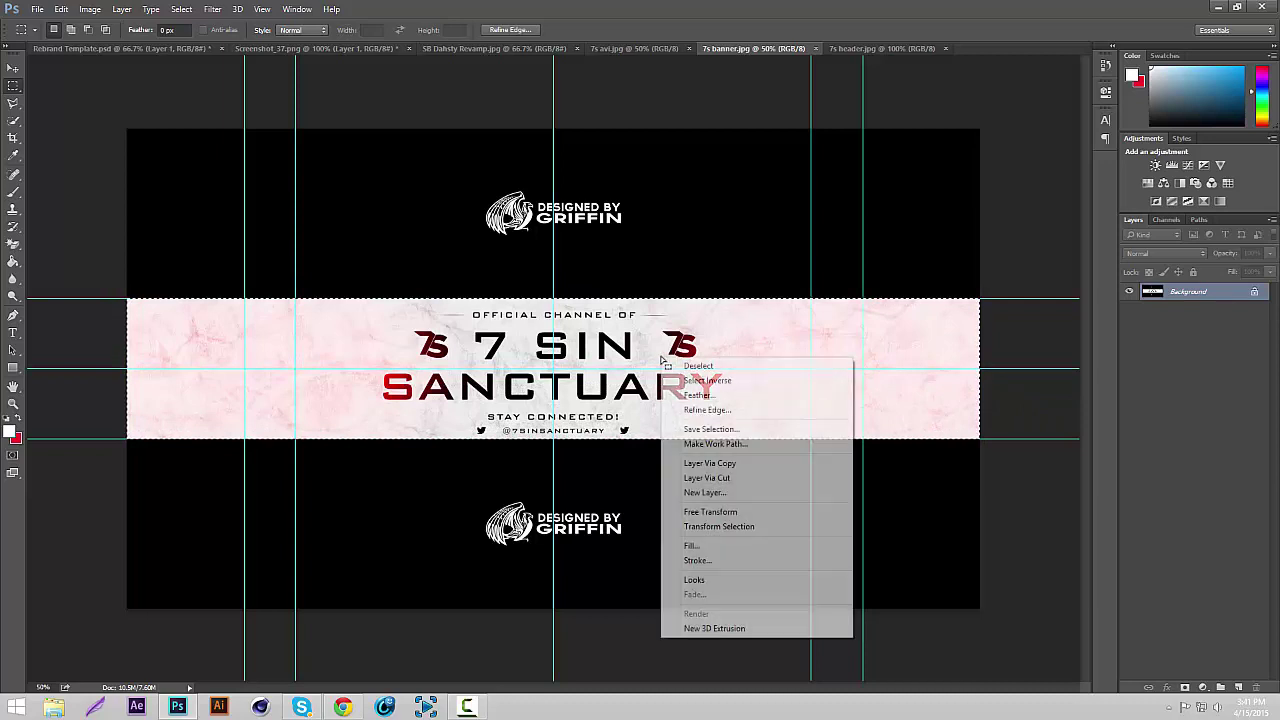
click(712, 477)
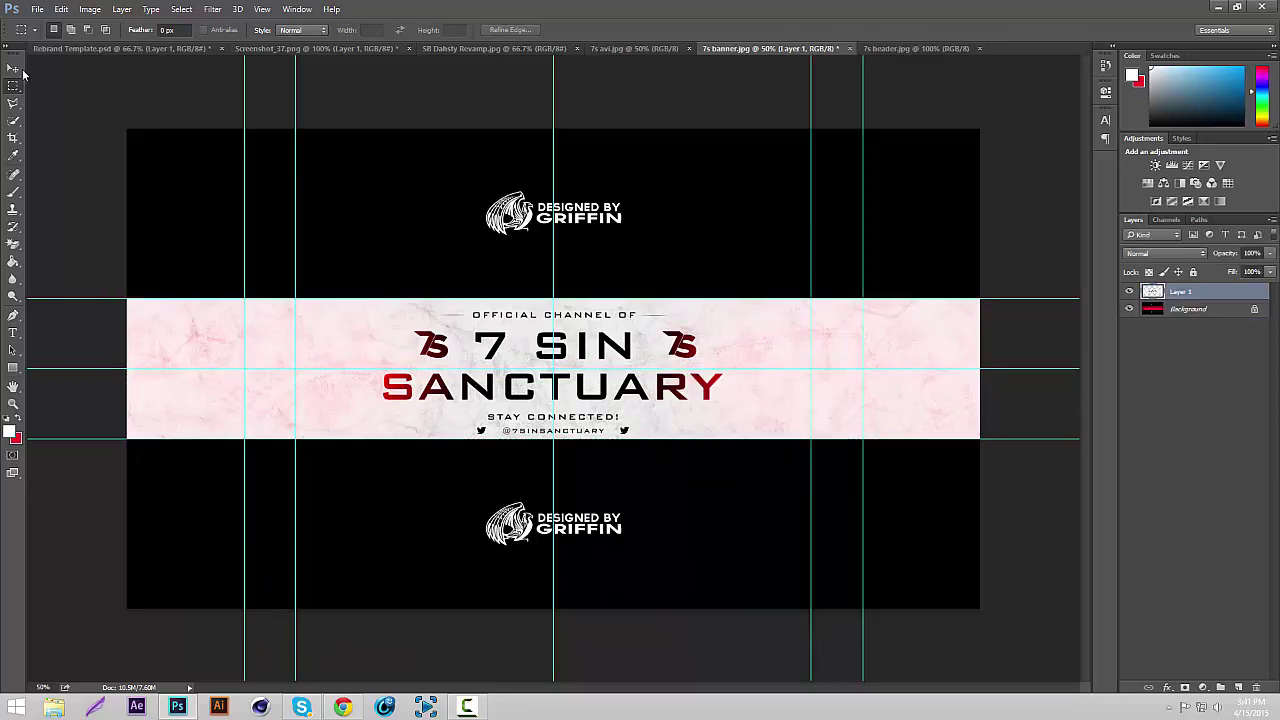
click(14, 68)
drag(535, 289, 655, 409)
Step: Scale the pink strip to about 69% to fit the box above REVAMP FOR, then hide guides
key(ctrl+minus)
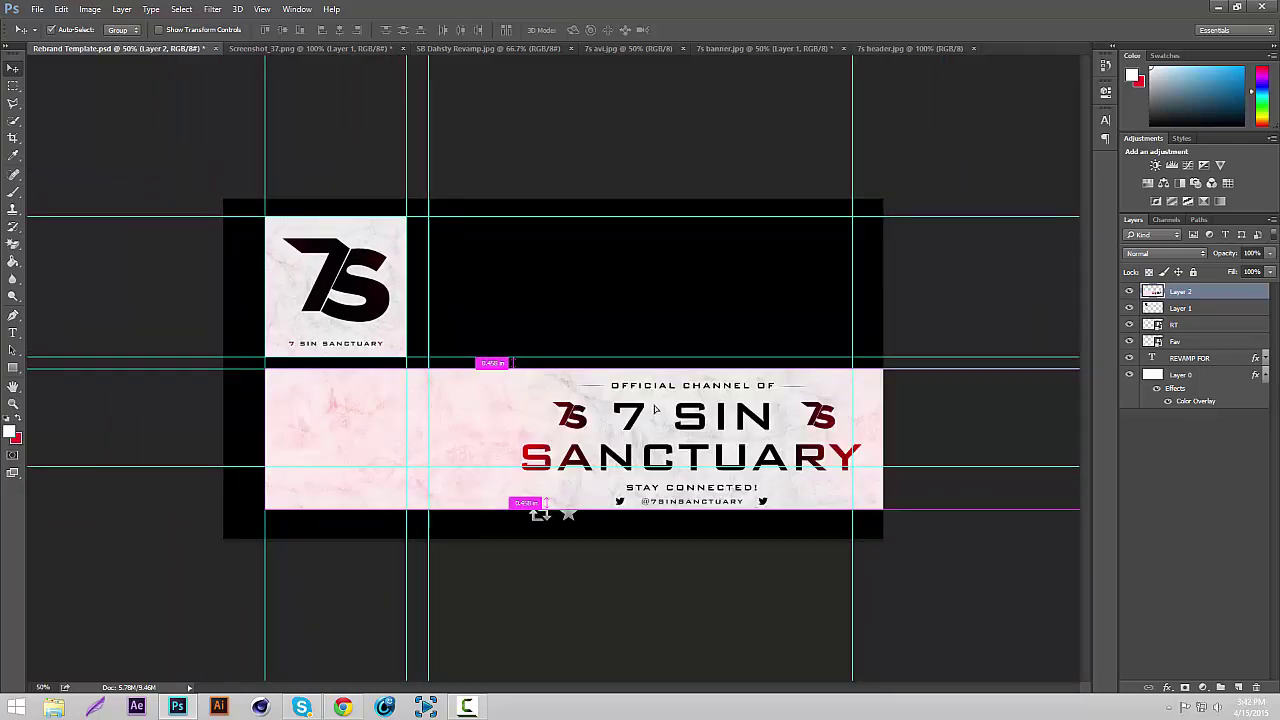
key(ctrl+minus)
key(ctrl+plus)
key(ctrl+minus)
key(ctrl+t)
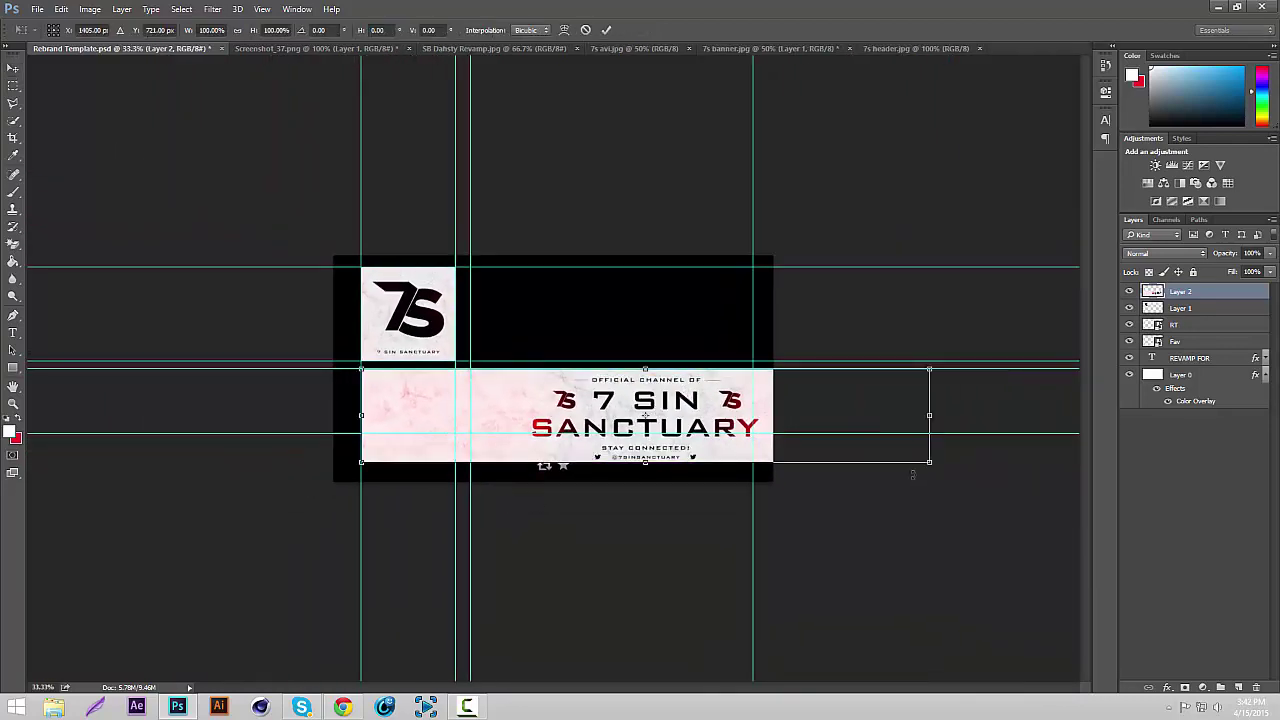
drag(929, 415, 763, 388)
key(Return)
key(ctrl+plus)
key(ctrl+plus)
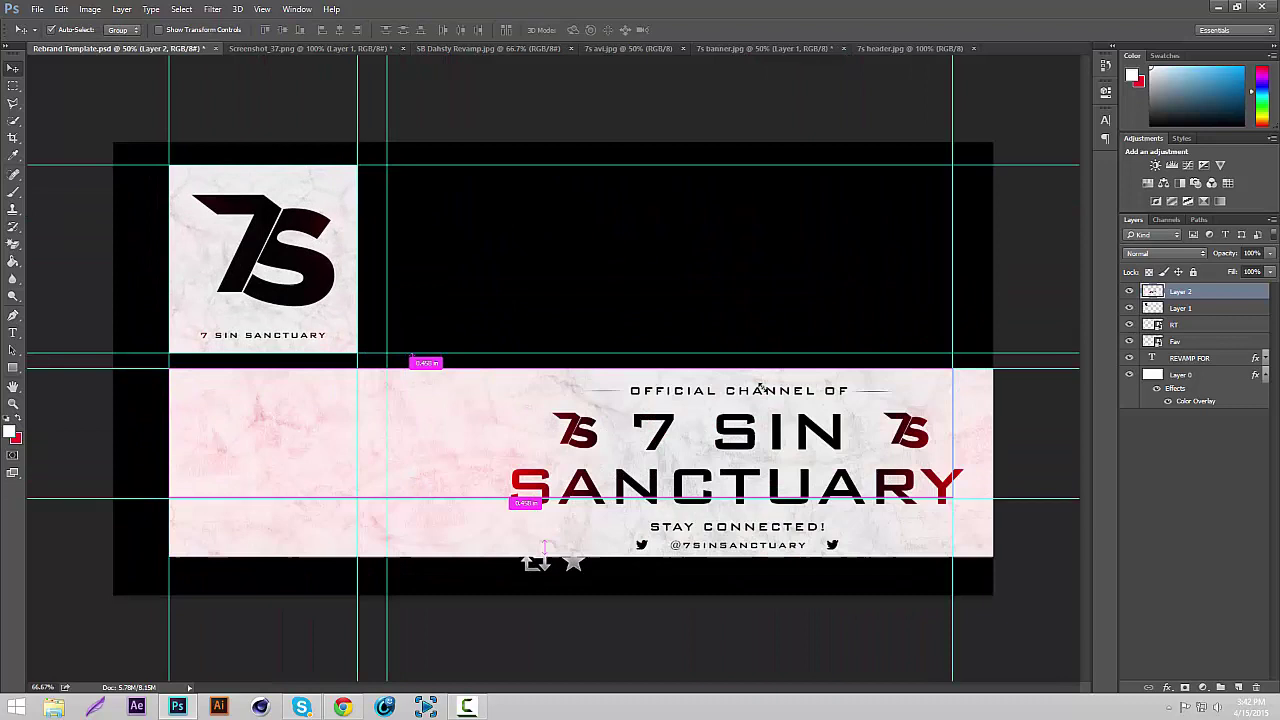
key(ctrl+semicolon)
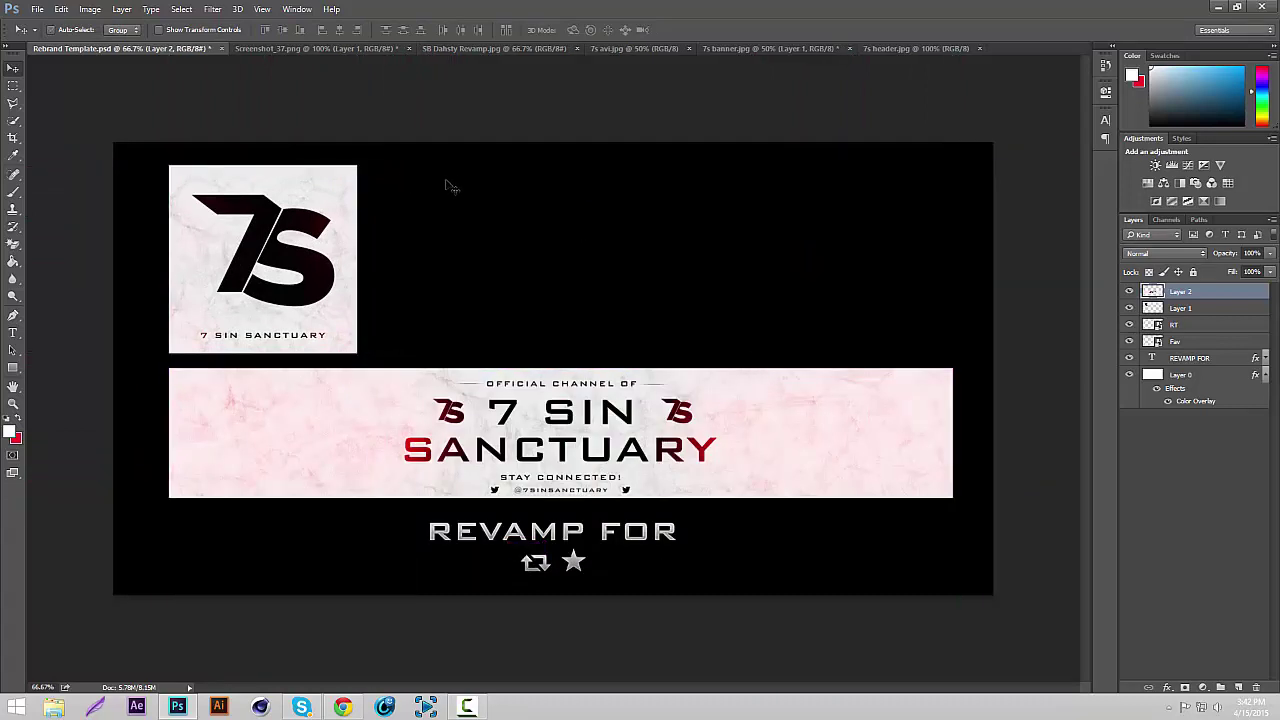
Step: Bring the 7S 'Official Twitter of' header image into the revamp template
click(905, 48)
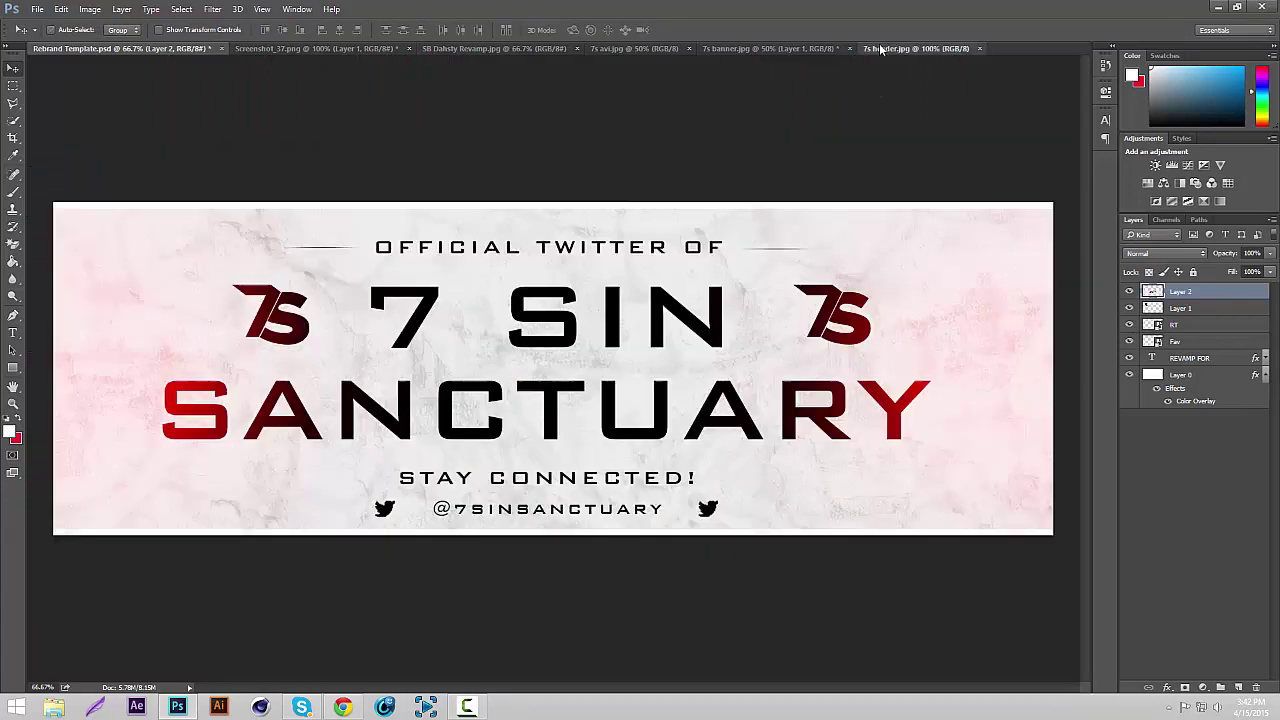
click(170, 49)
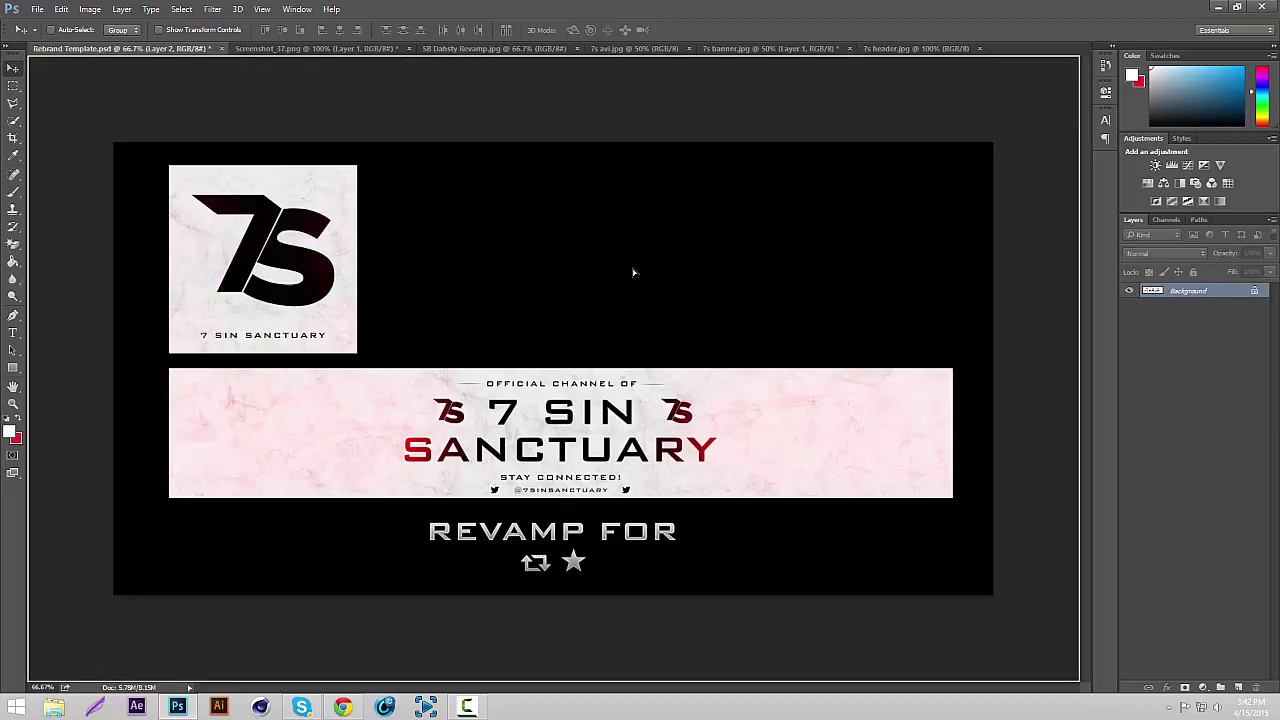
key(ctrl+v)
drag(632, 272, 701, 248)
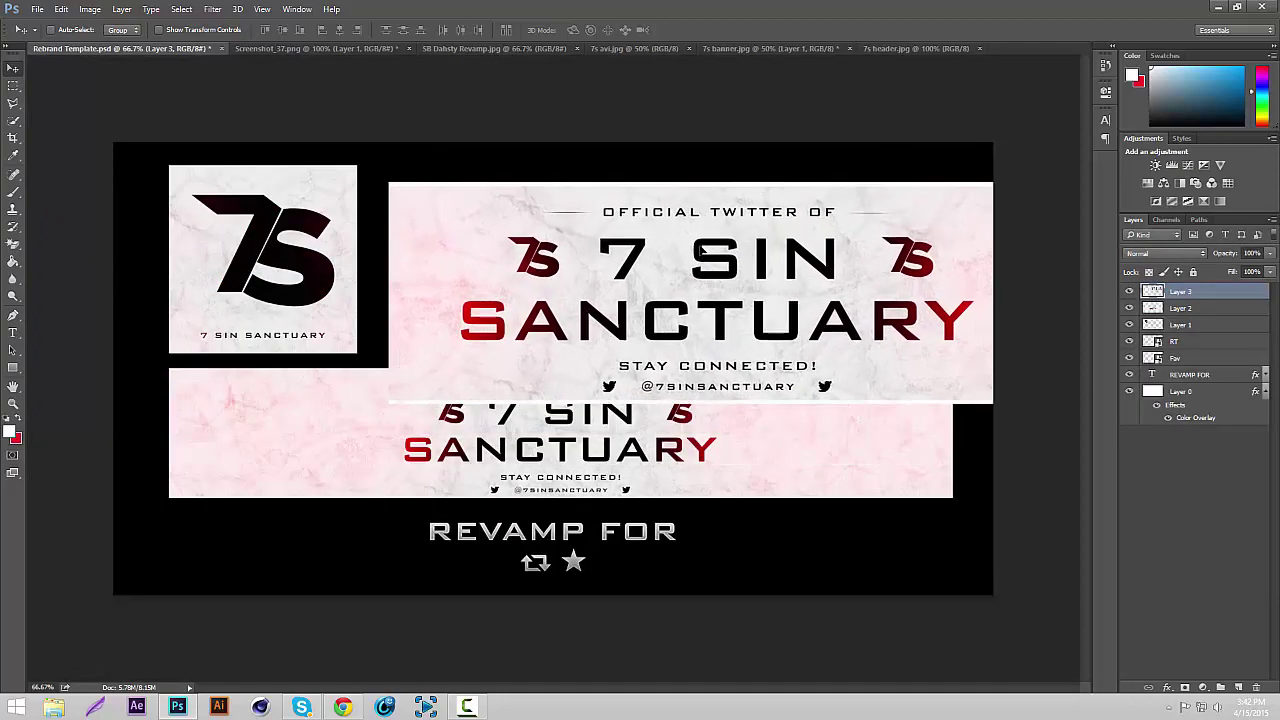
Step: Nudge the header up and scale it to about 85% between the top-right guides
key(ctrl+minus)
key(ctrl+semicolon)
key(ctrl+t)
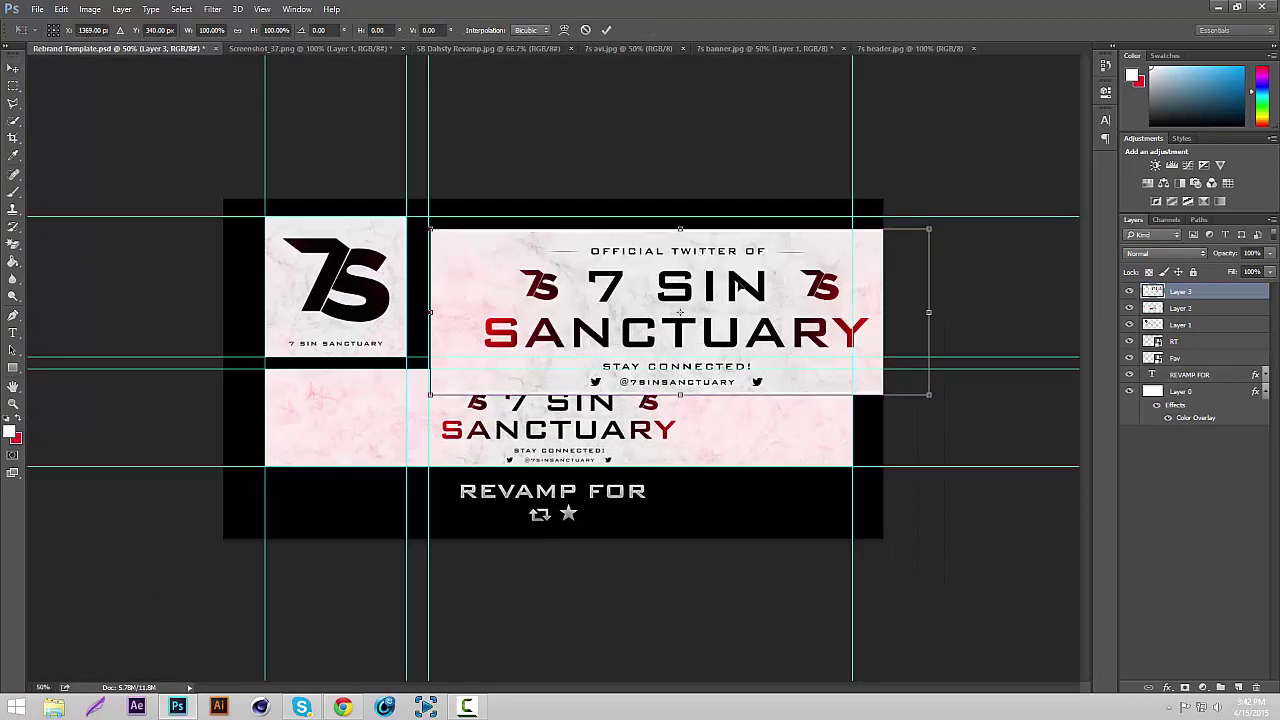
drag(738, 286, 737, 270)
drag(927, 381, 862, 320)
key(Return)
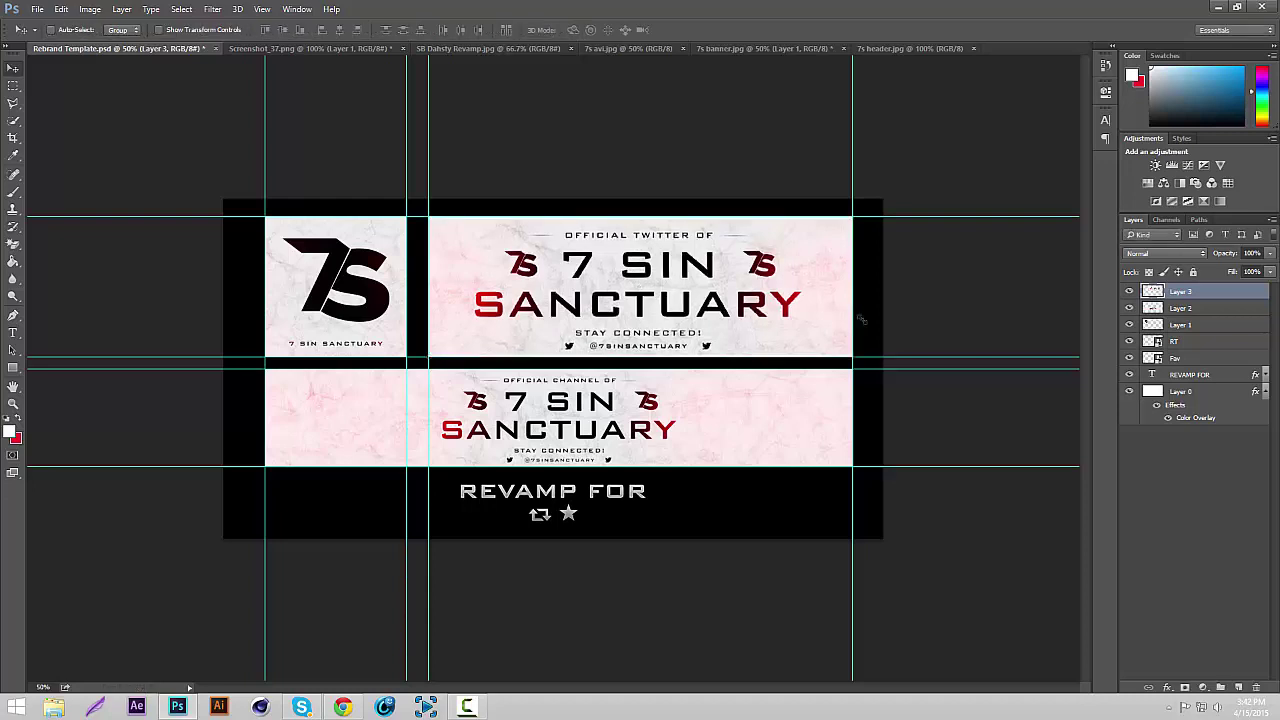
key(ctrl+plus)
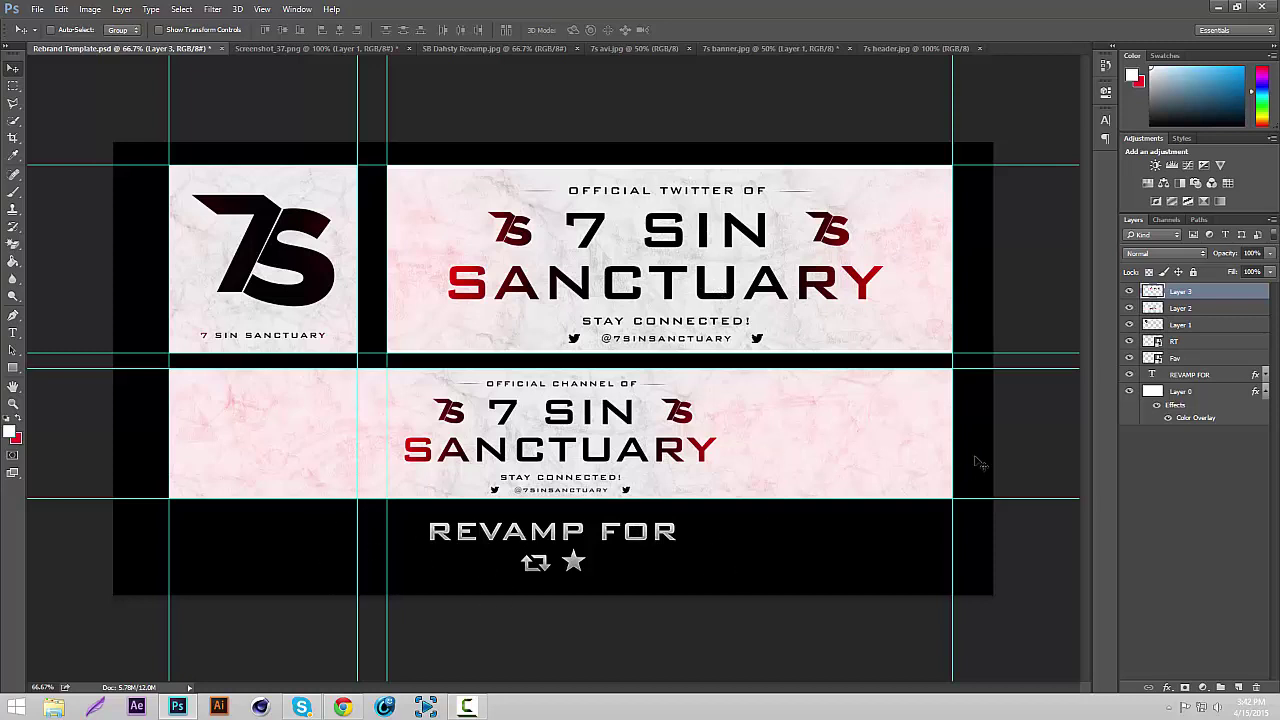
Step: Duplicate the channel banner layer and move the copy below the REVAMP FOR text layer
click(1187, 308)
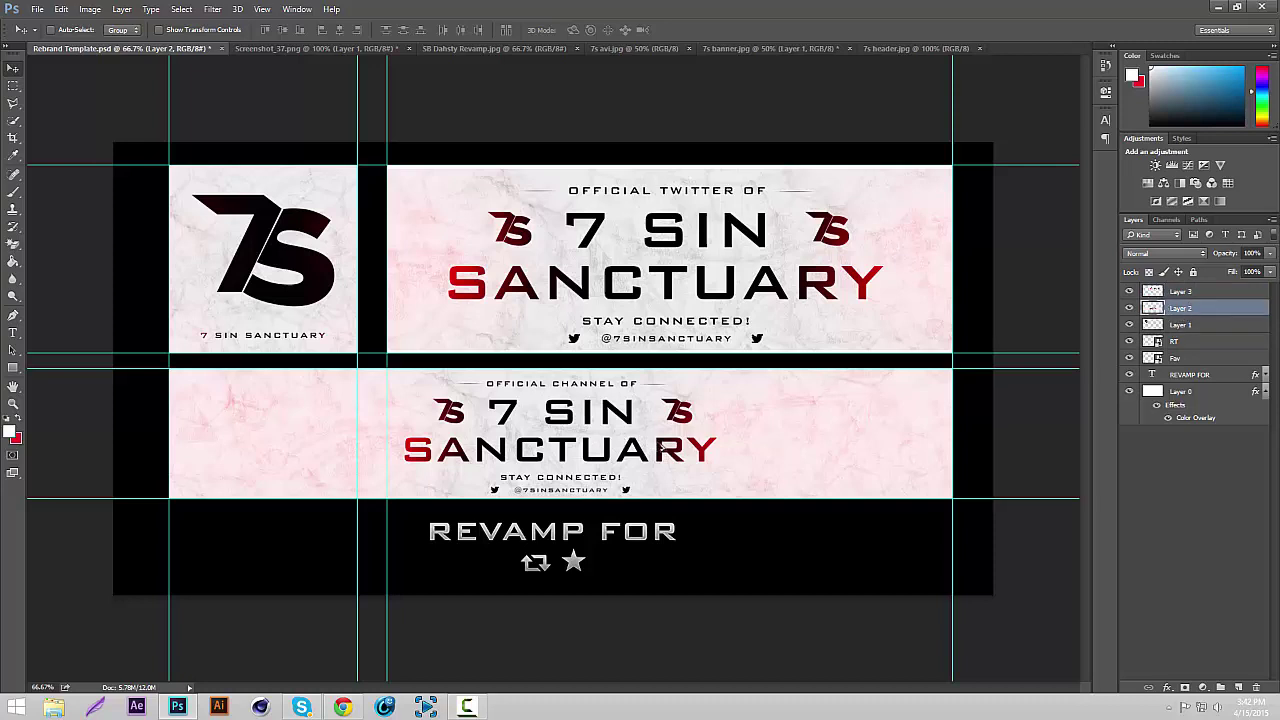
drag(673, 443, 606, 374)
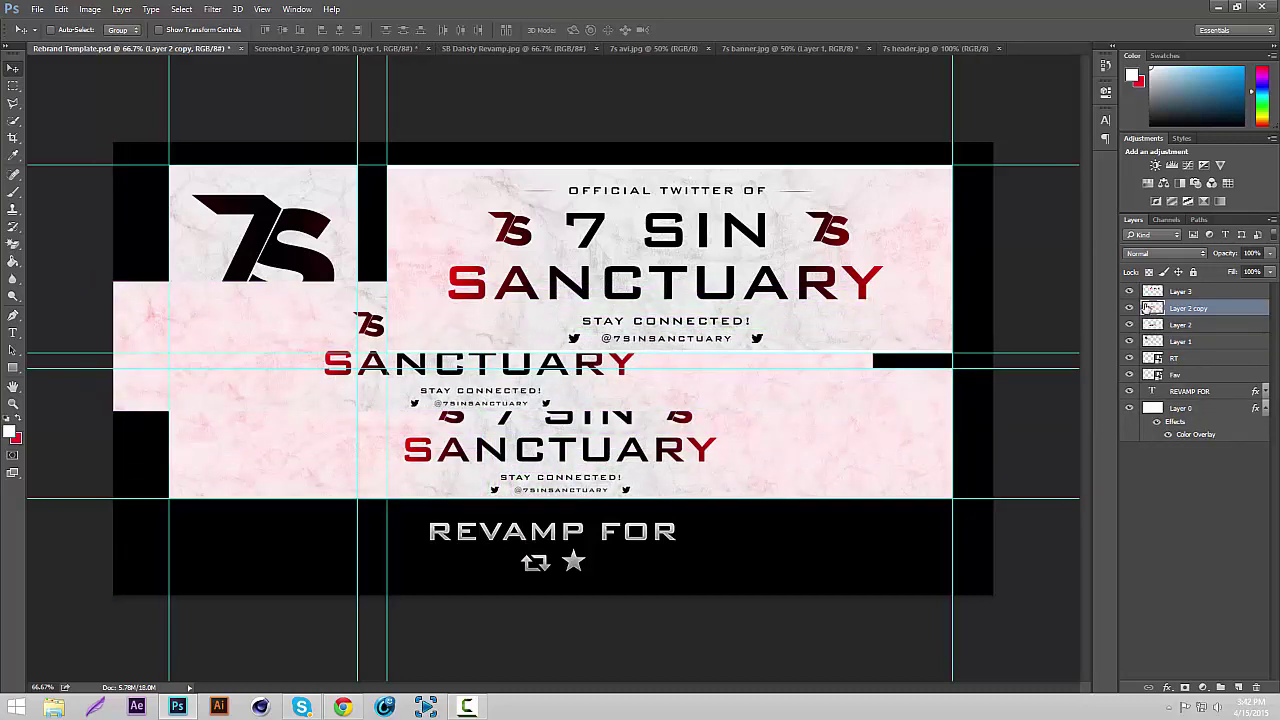
drag(1192, 312, 1200, 395)
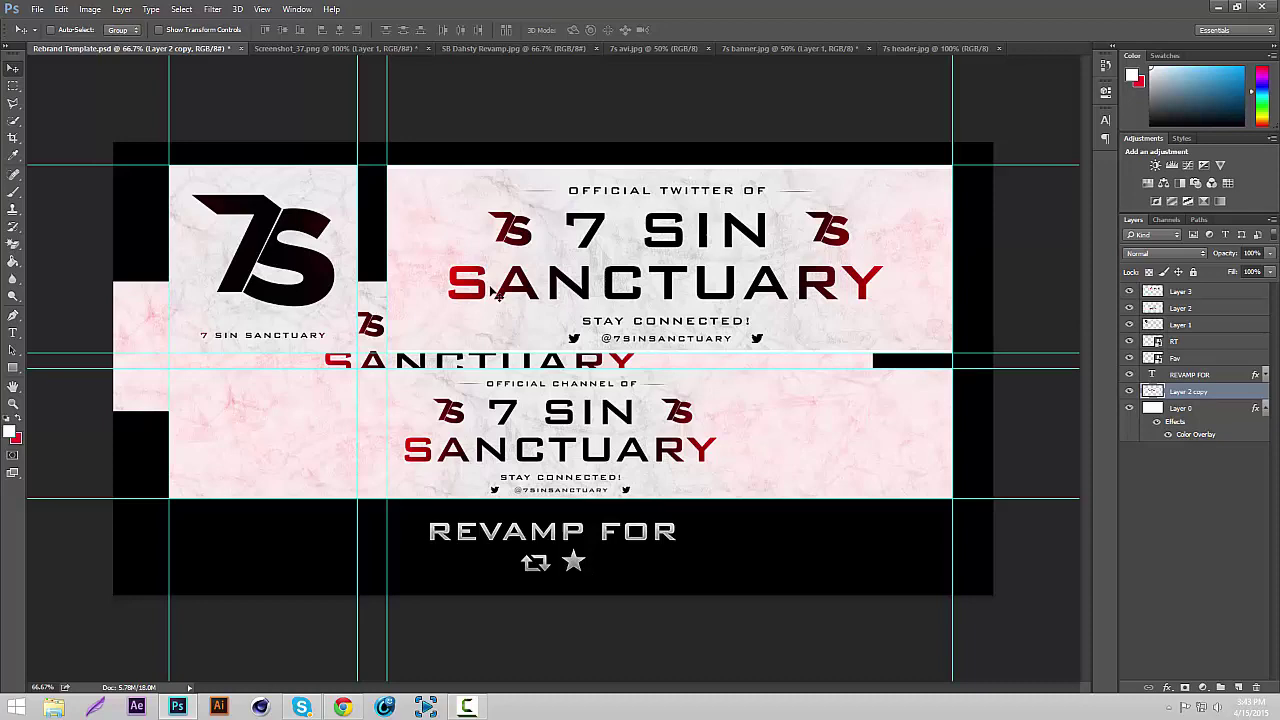
Step: Enlarge the banner copy past the canvas edges so it covers the whole canvas
key(ctrl+minus)
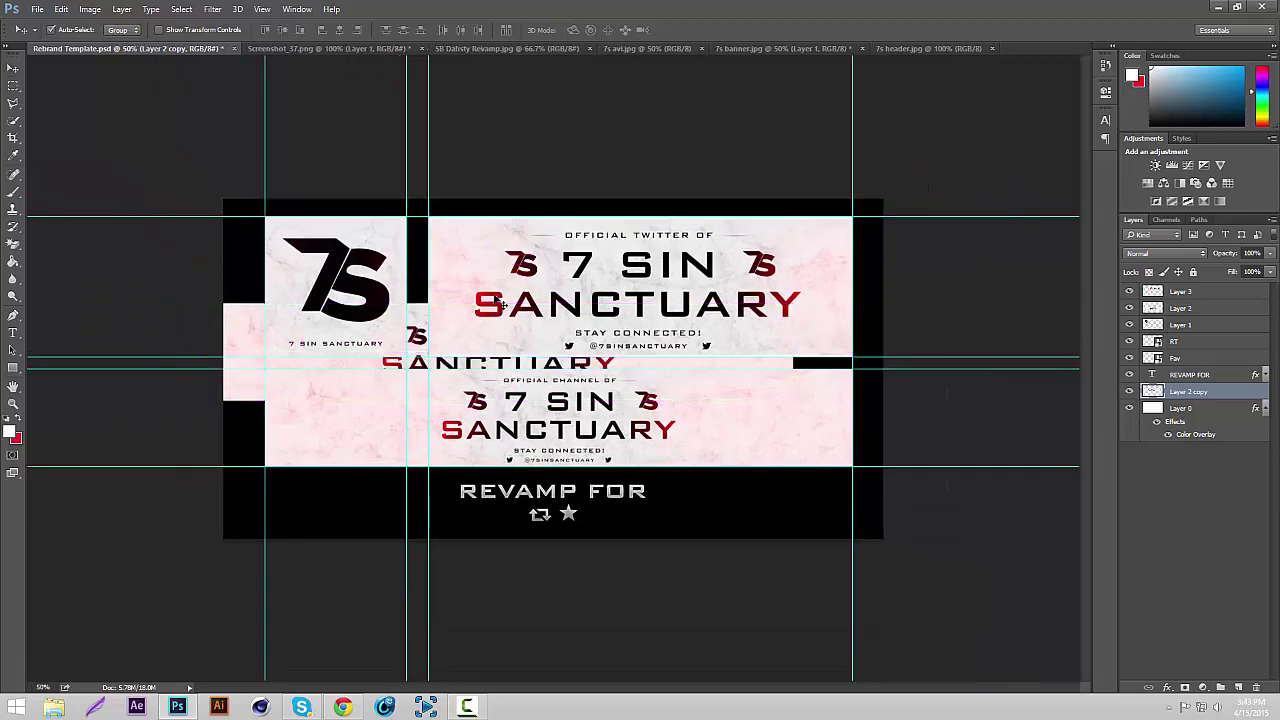
key(ctrl+t)
drag(666, 333, 556, 216)
key(ctrl+minus)
key(ctrl+minus)
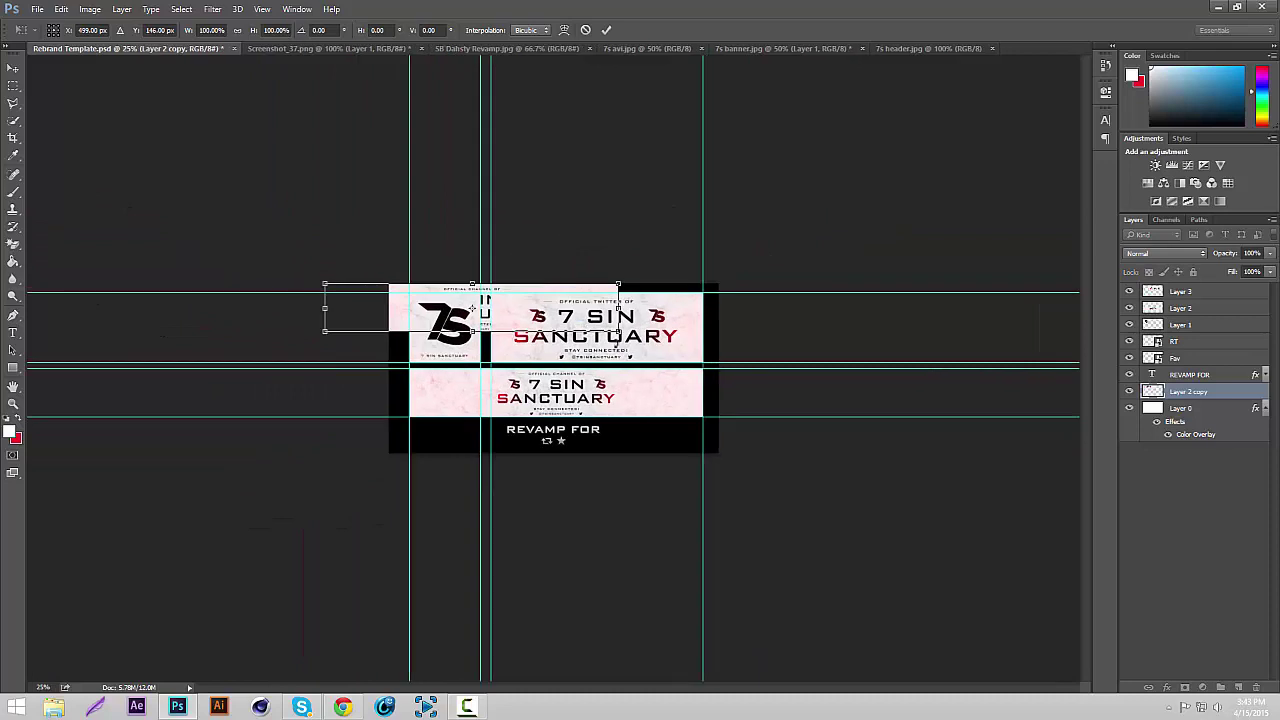
drag(619, 331, 808, 362)
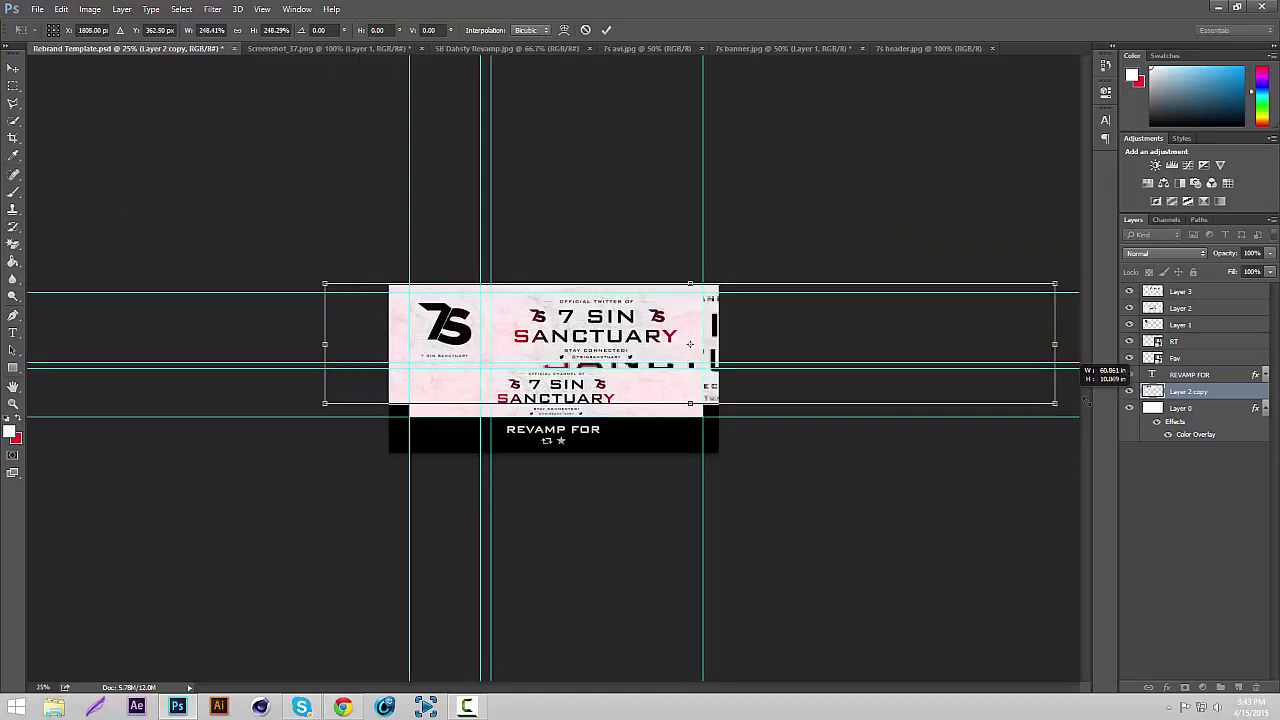
drag(1085, 402, 714, 409)
drag(325, 410, 68, 452)
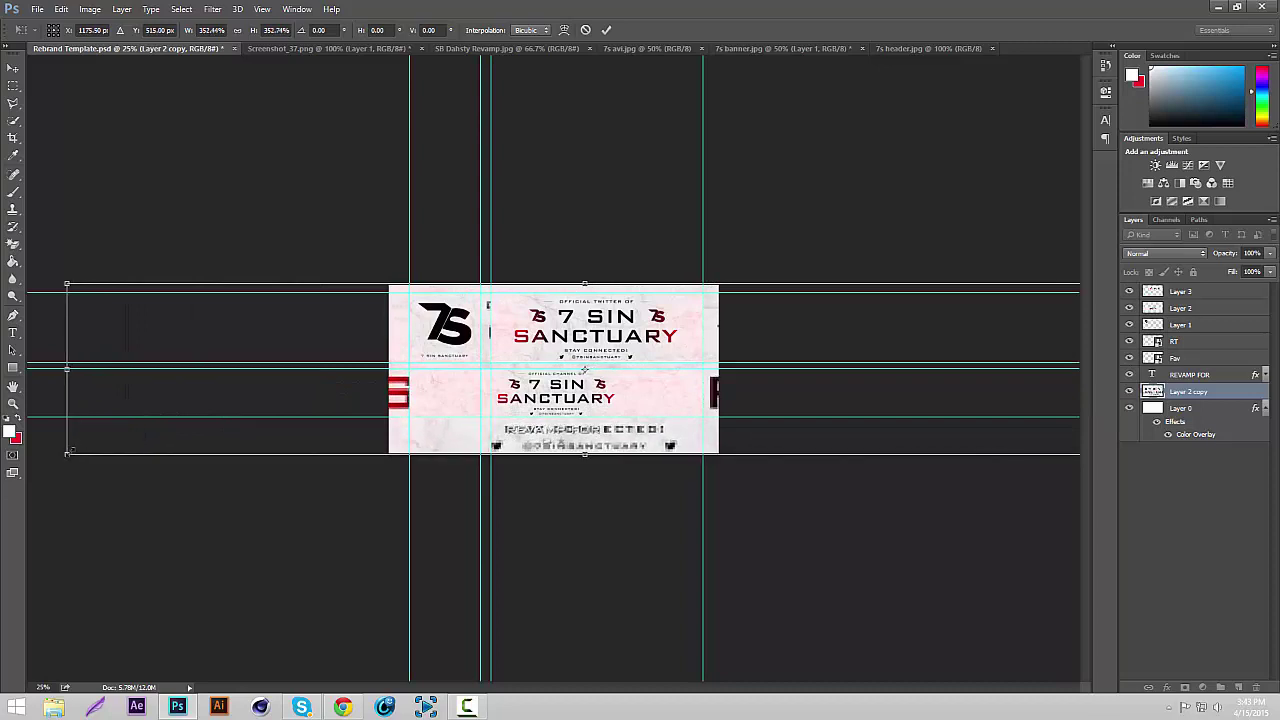
key(Return)
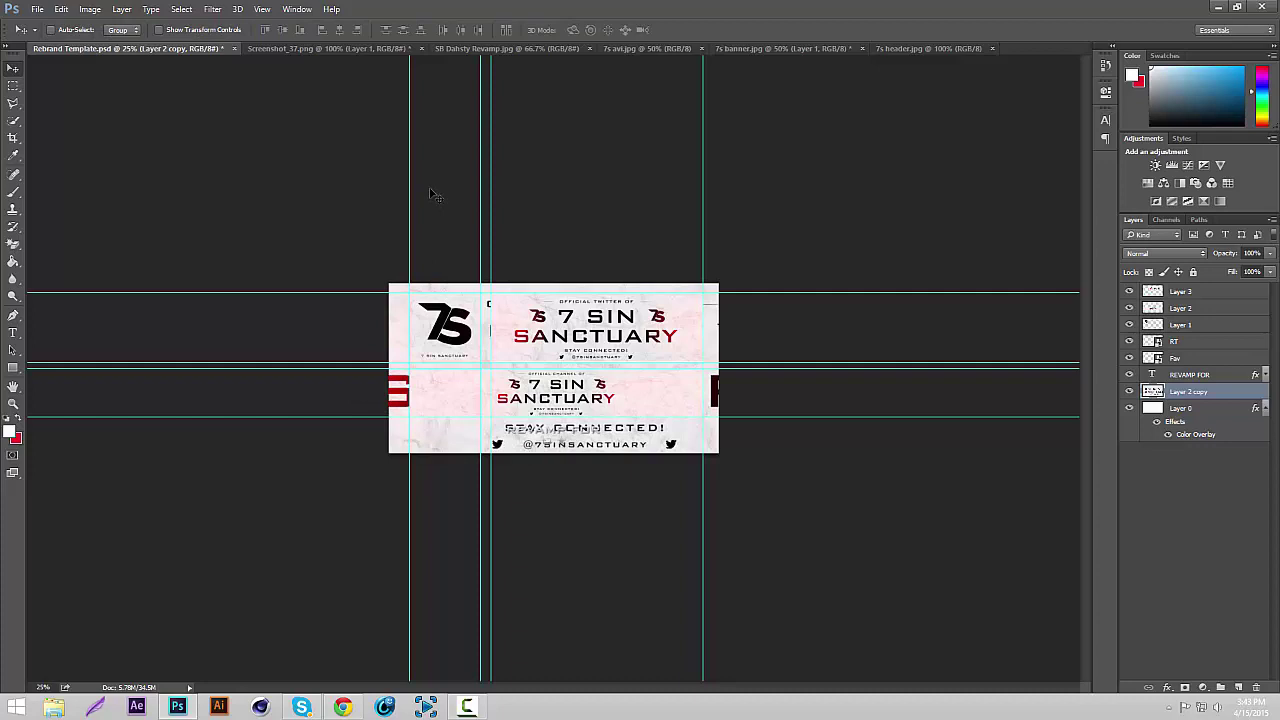
Step: Centre the banner copy horizontally on the canvas and hide the guides
key(ctrl+a)
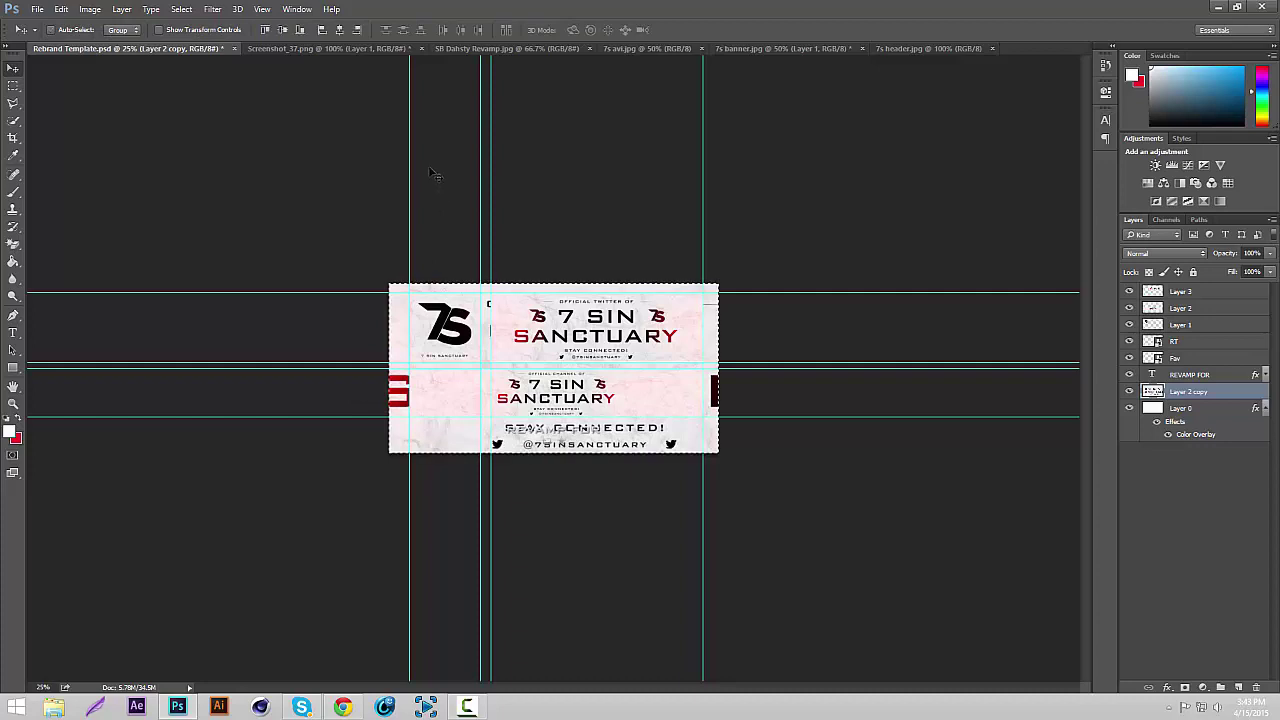
click(340, 33)
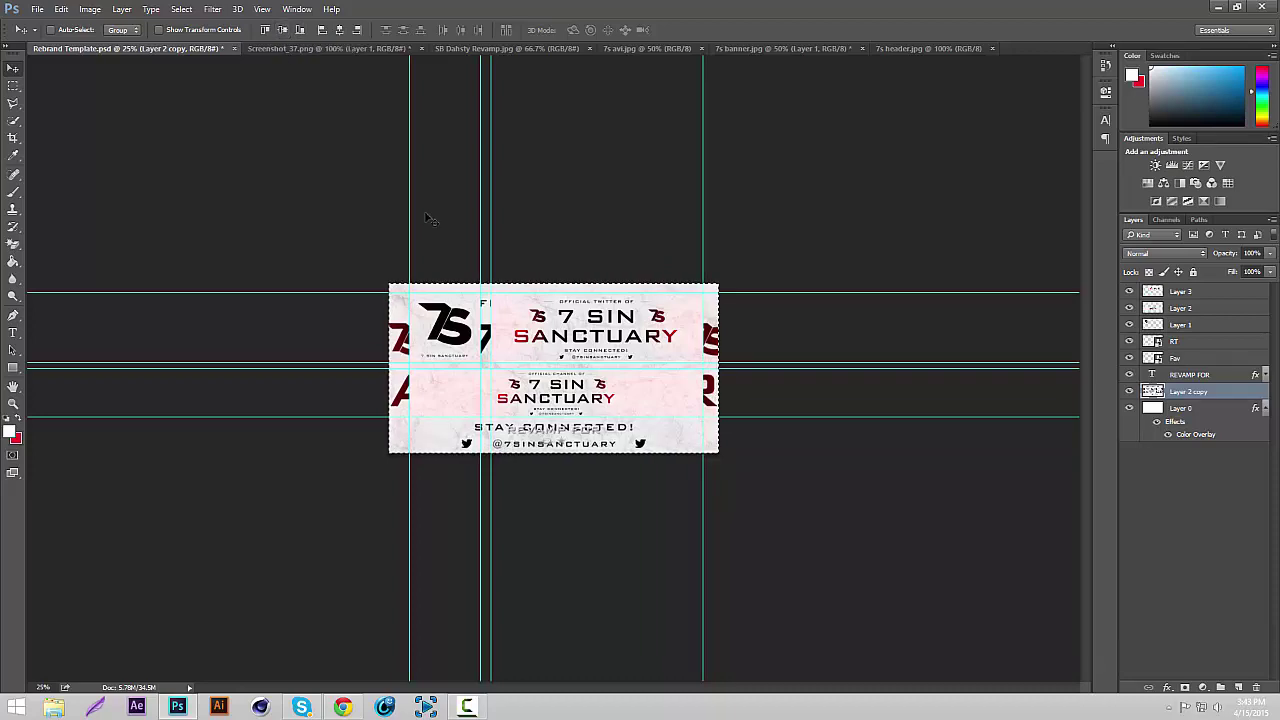
key(ctrl+plus)
key(ctrl+plus)
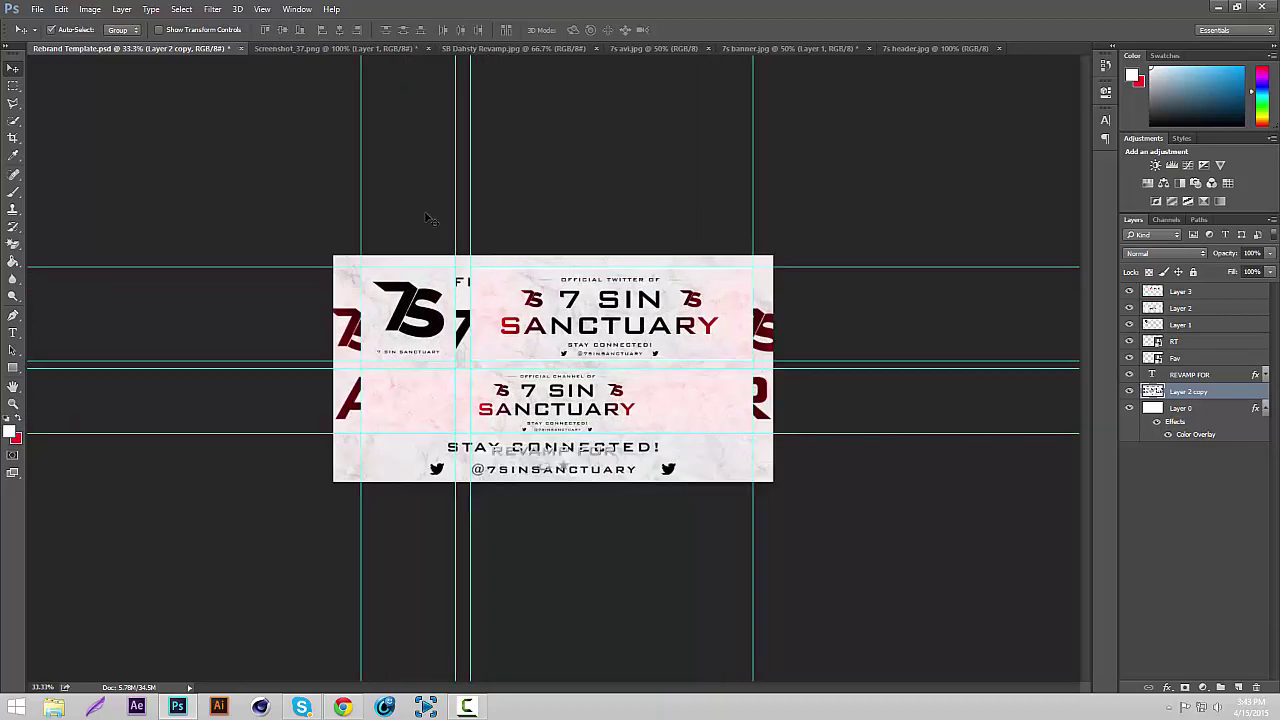
key(ctrl+plus)
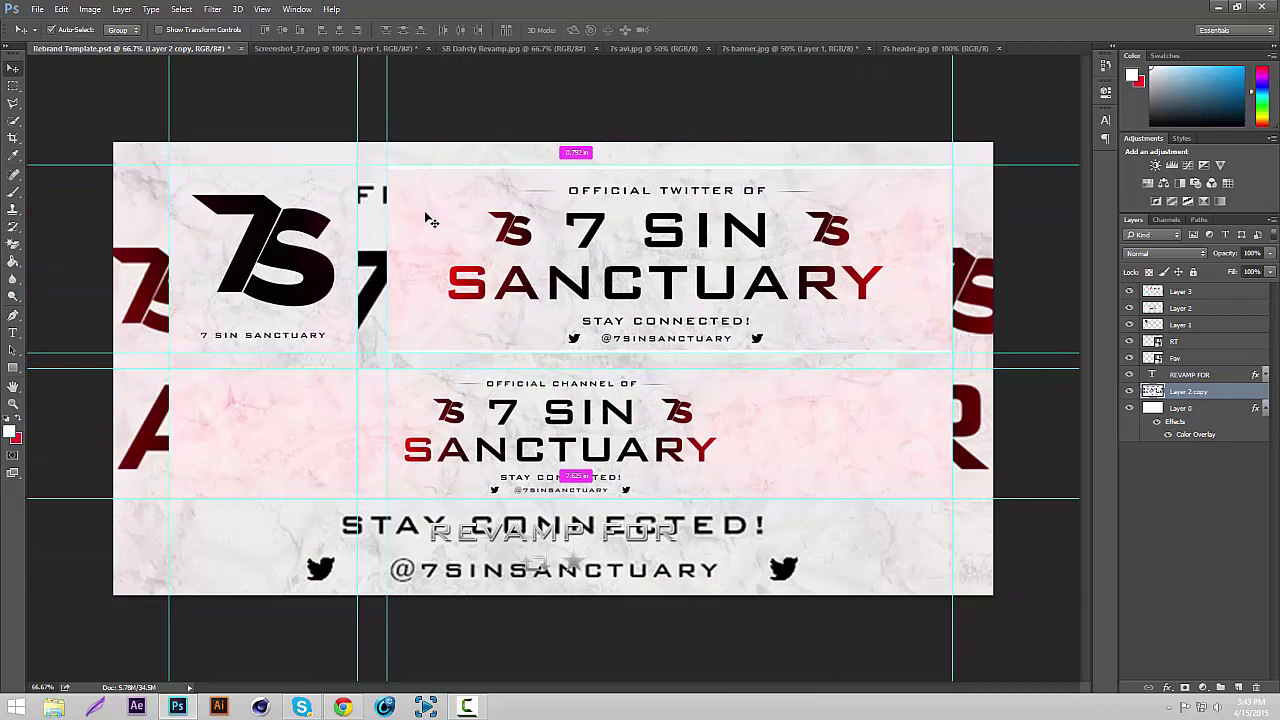
key(ctrl+h)
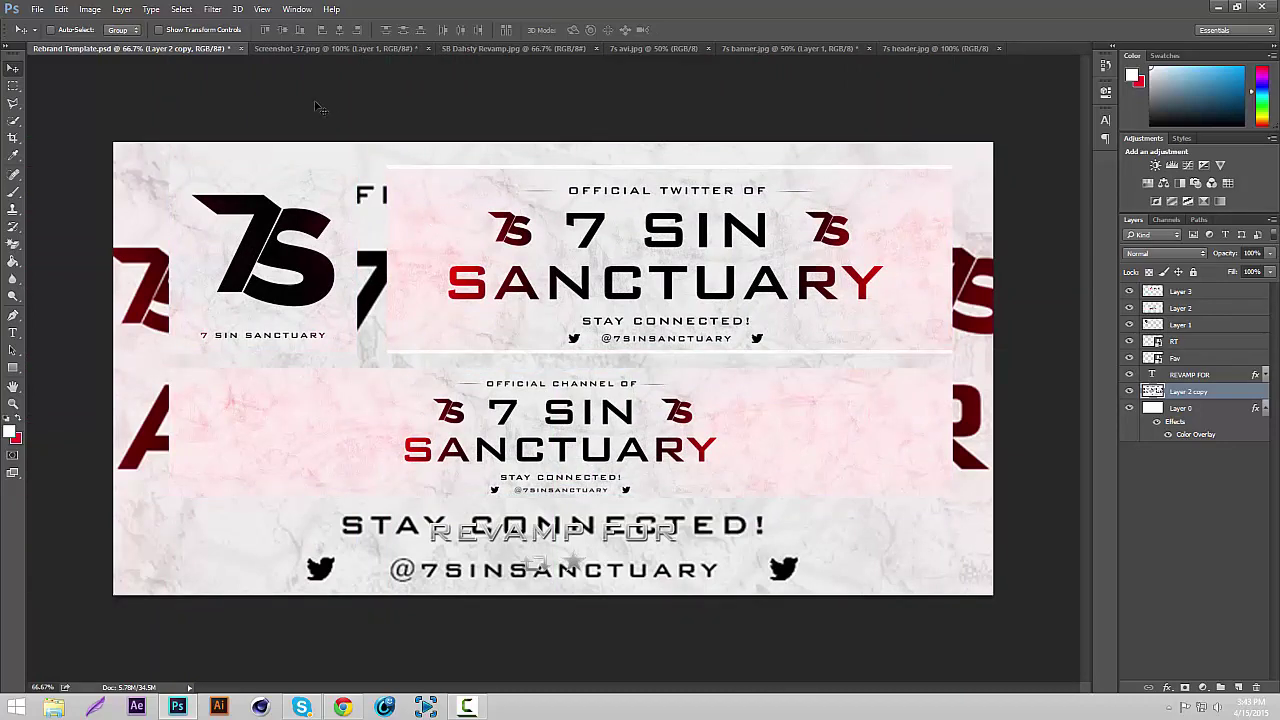
Step: Apply a Gaussian Blur with a 12.7-pixel radius to the enlarged banner copy
click(213, 9)
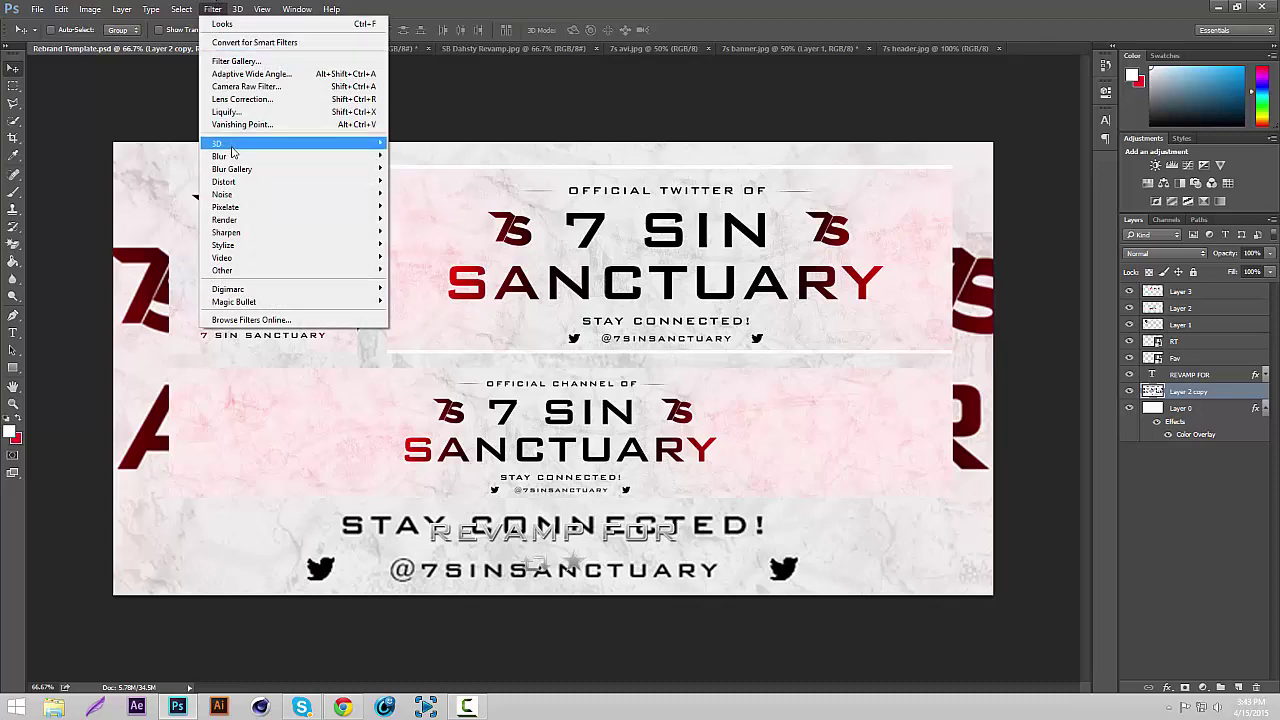
mouse_move(360, 157)
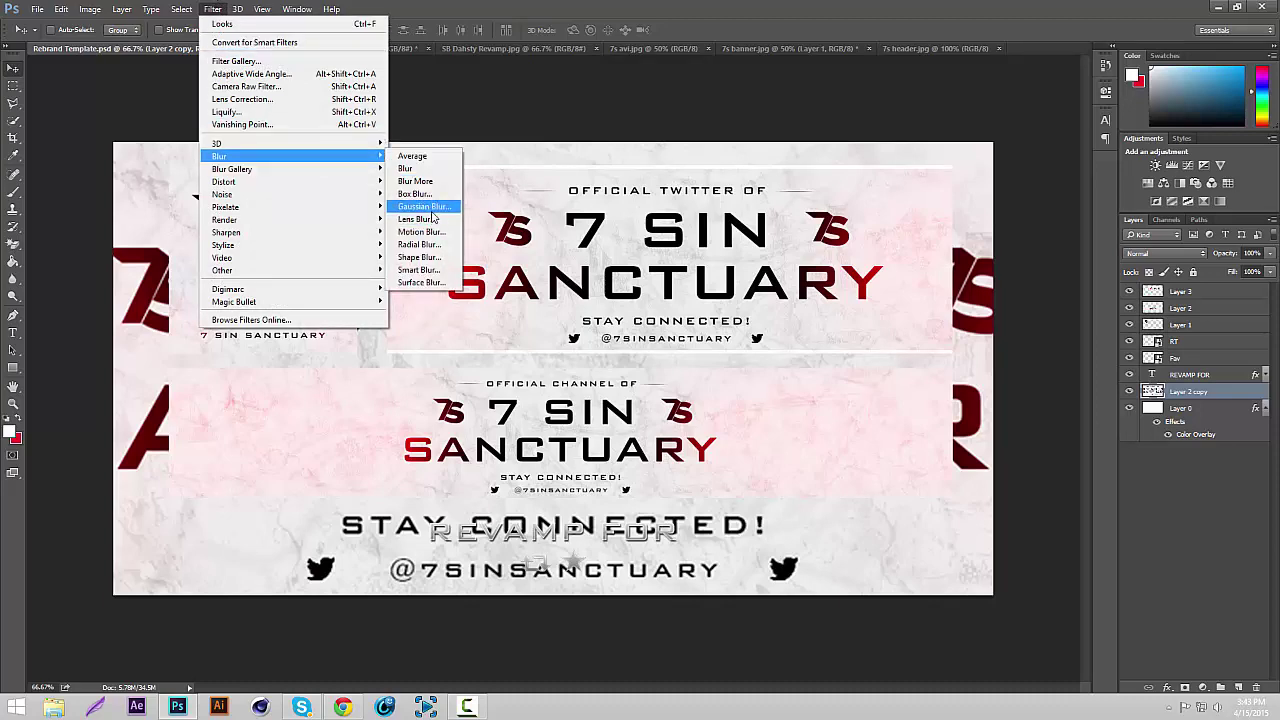
click(425, 206)
drag(847, 407, 845, 406)
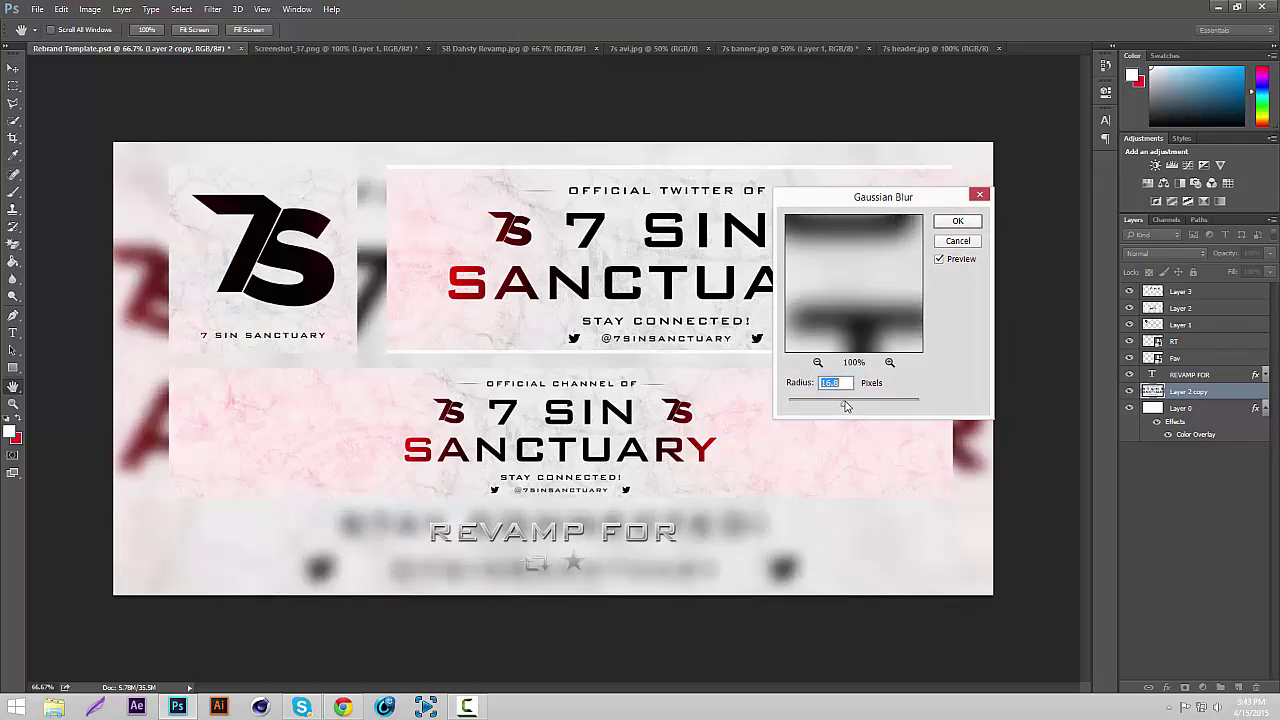
click(957, 221)
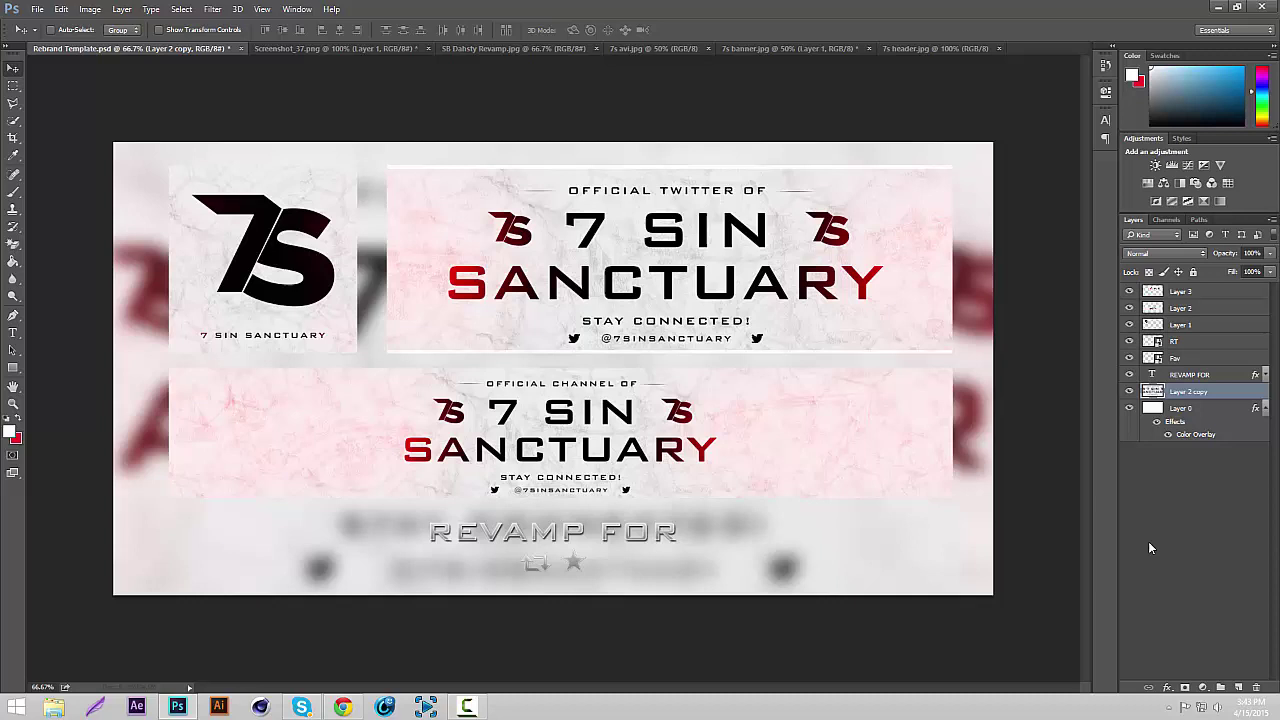
click(1203, 688)
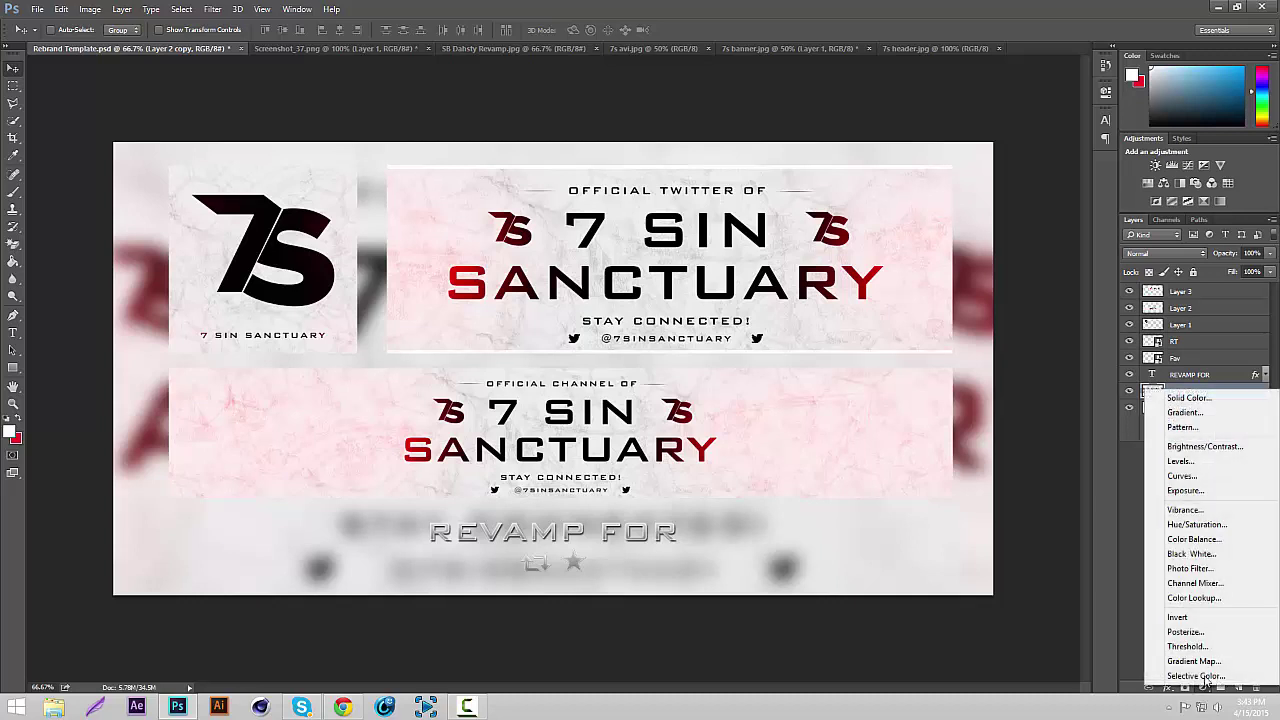
click(1190, 398)
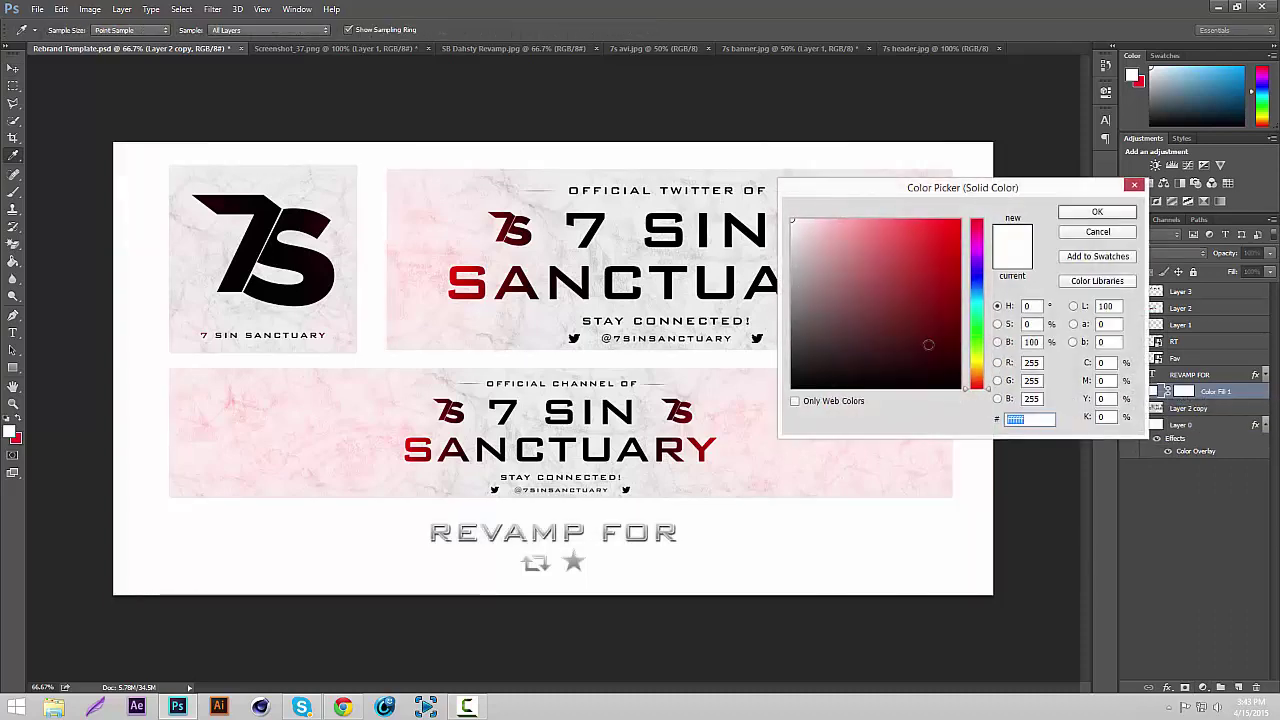
drag(890, 287, 900, 449)
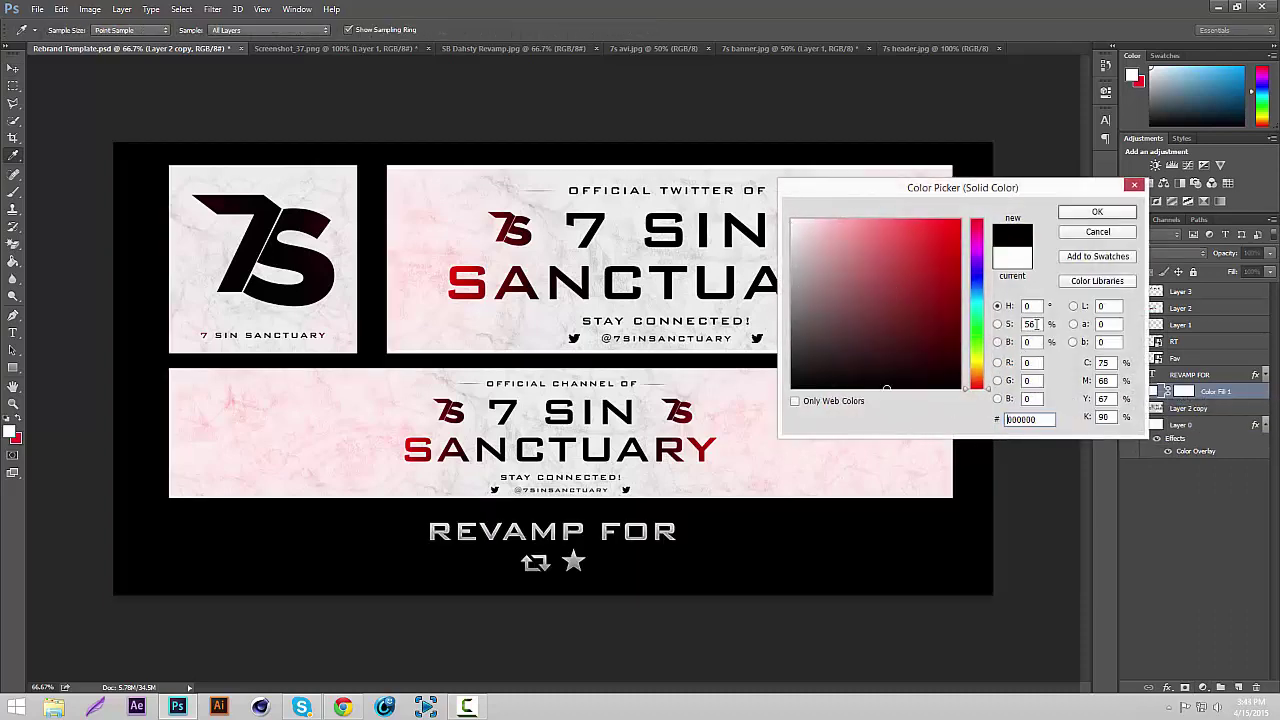
click(1096, 212)
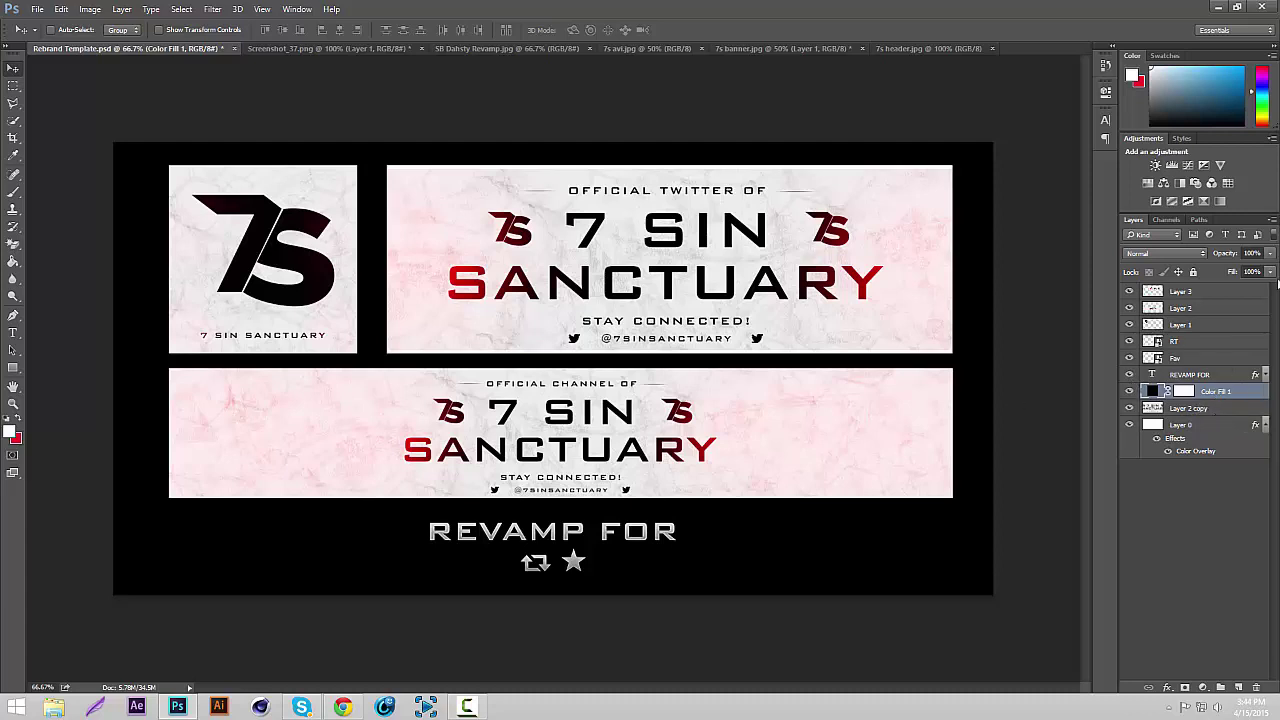
click(1270, 254)
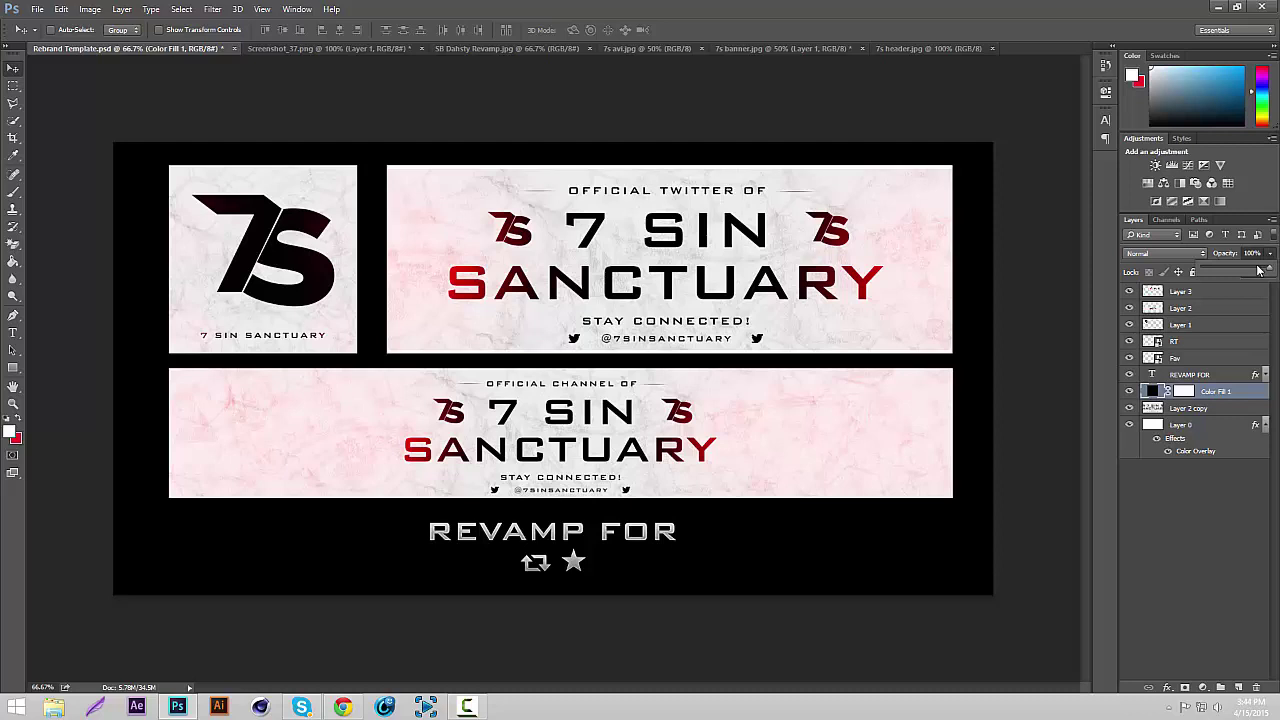
drag(1258, 270, 1247, 271)
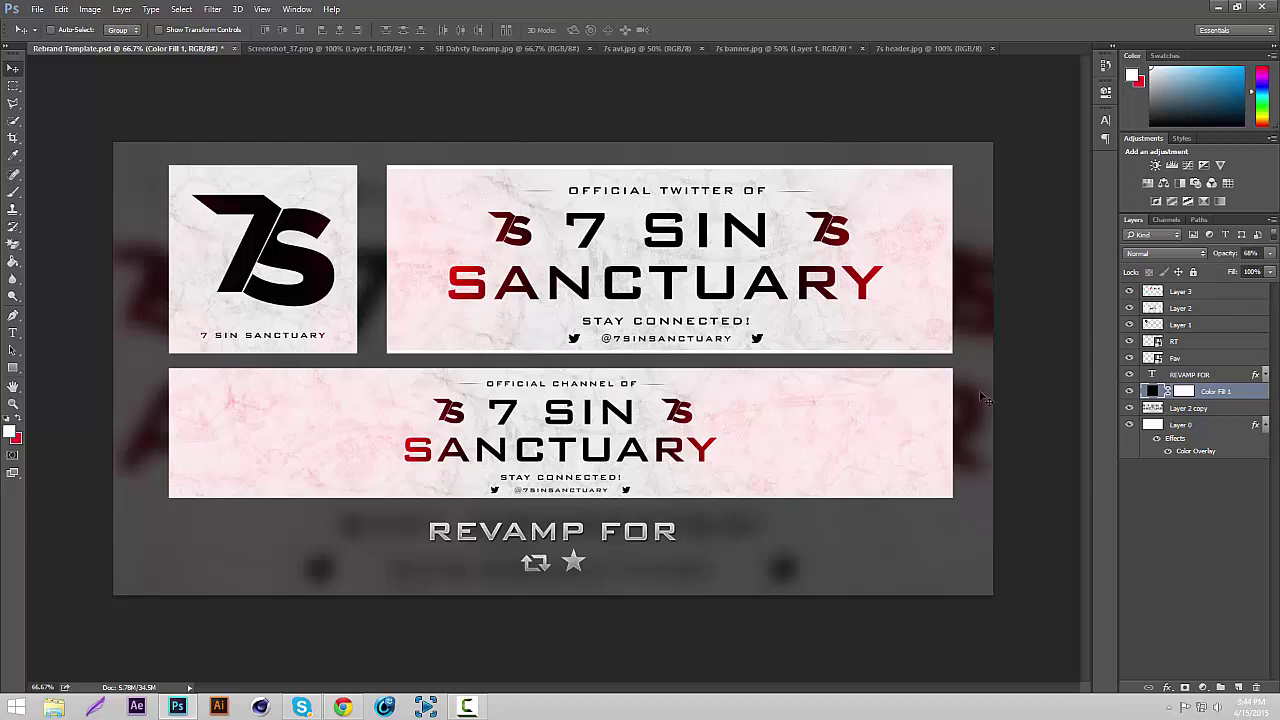
Step: Add a Drop Shadow to Layer 3 with 100% opacity, 0 distance and a larger size
double_click(1242, 297)
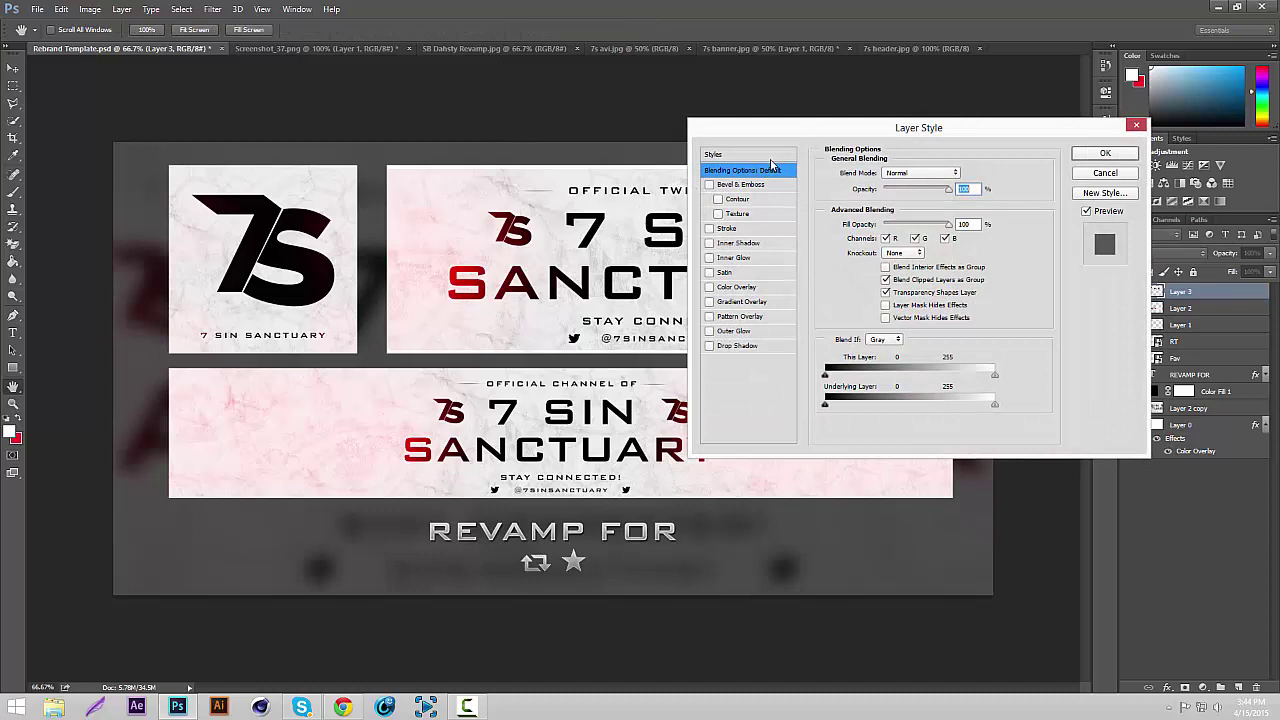
click(737, 348)
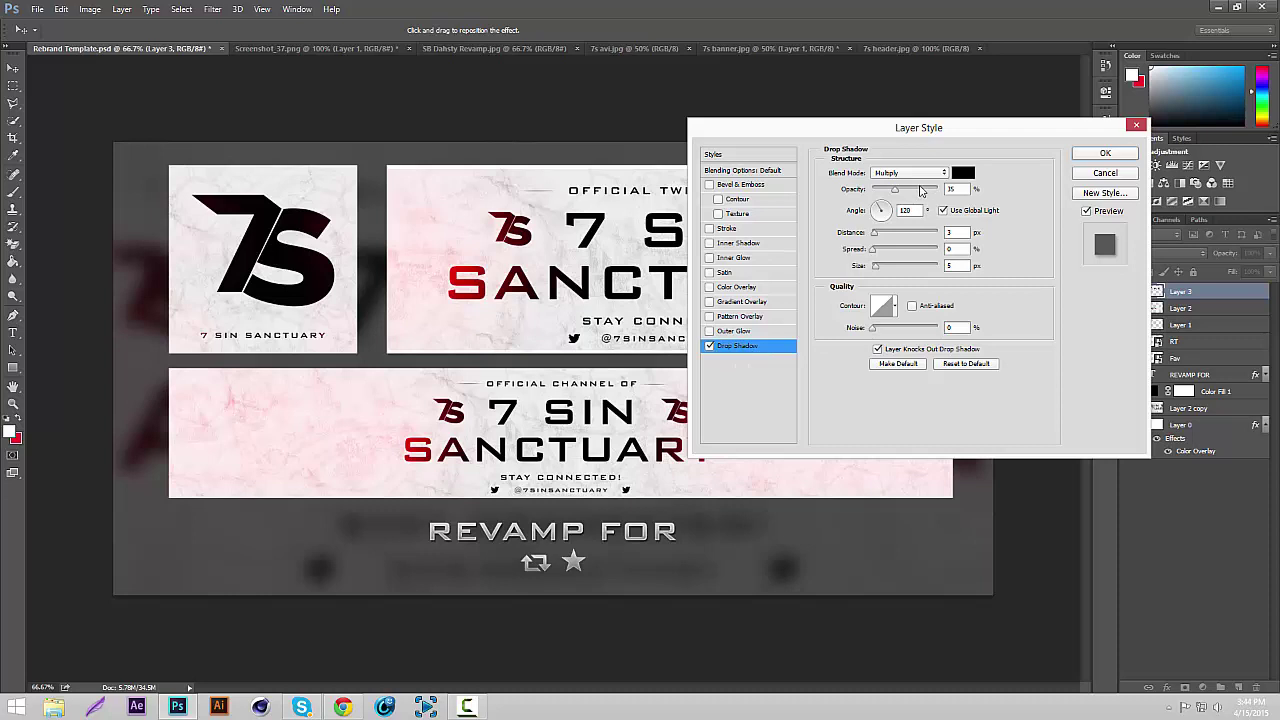
drag(928, 188, 990, 191)
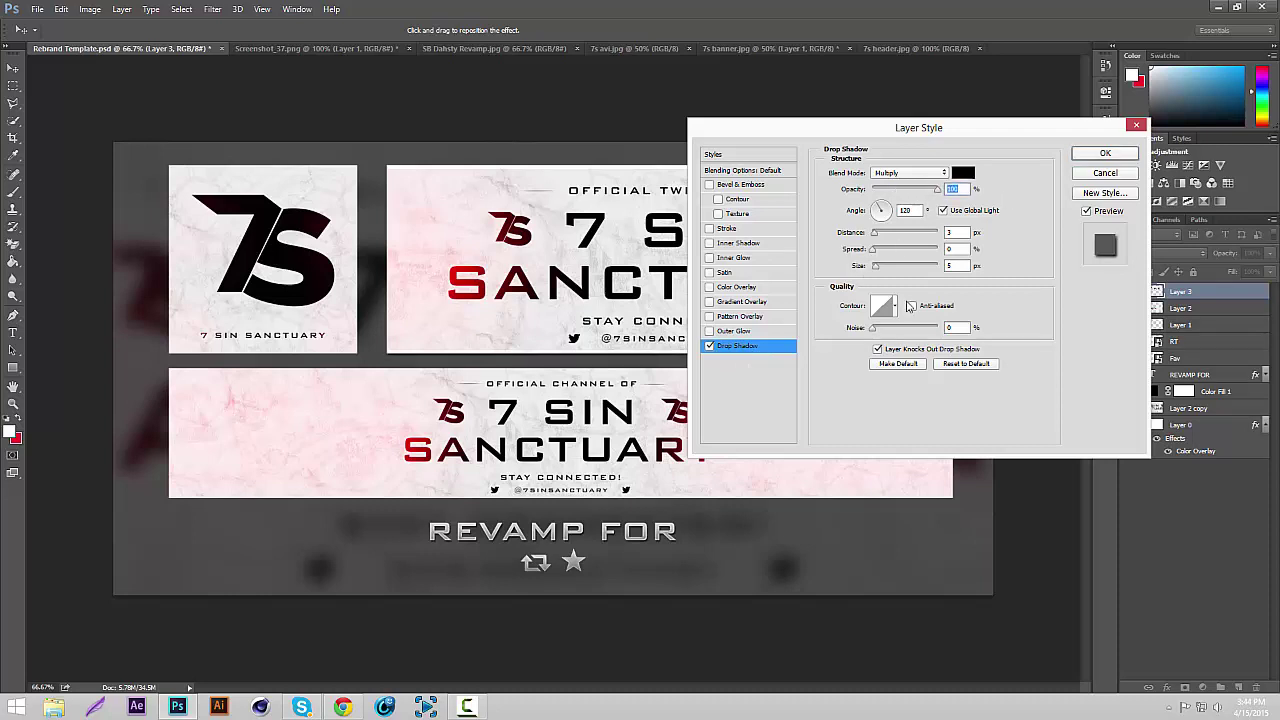
drag(879, 273, 884, 270)
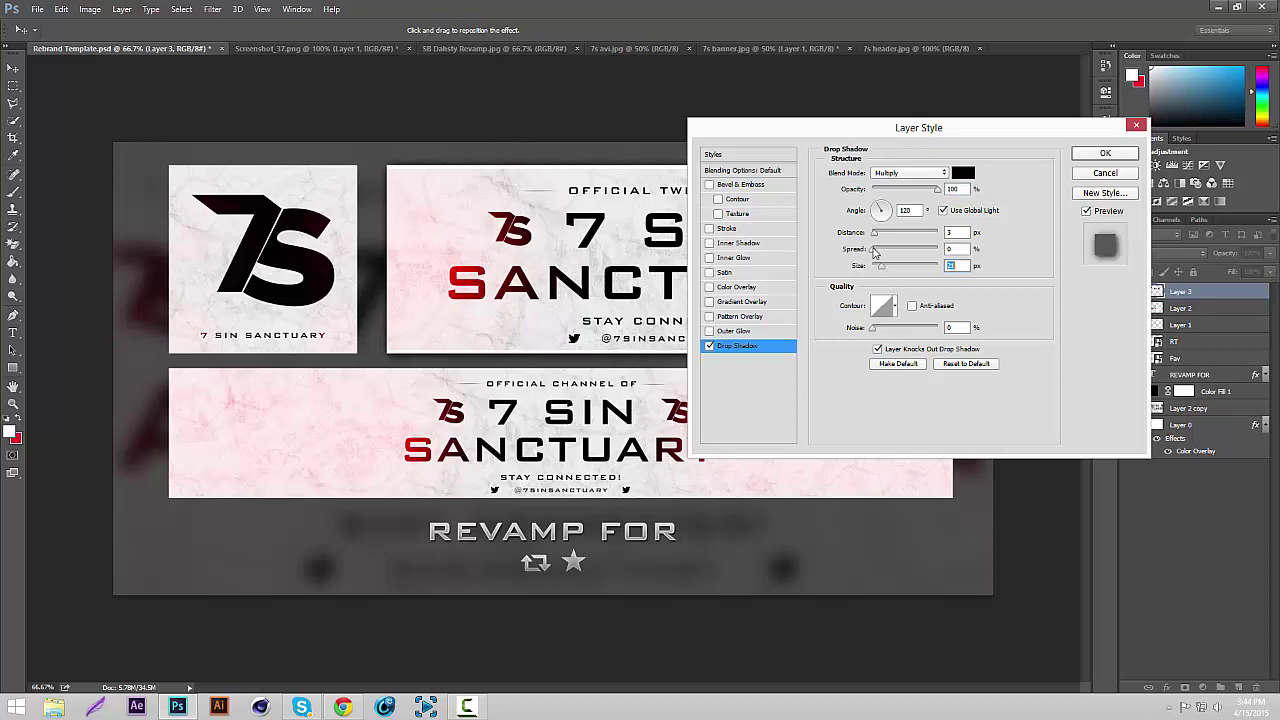
drag(874, 233, 862, 233)
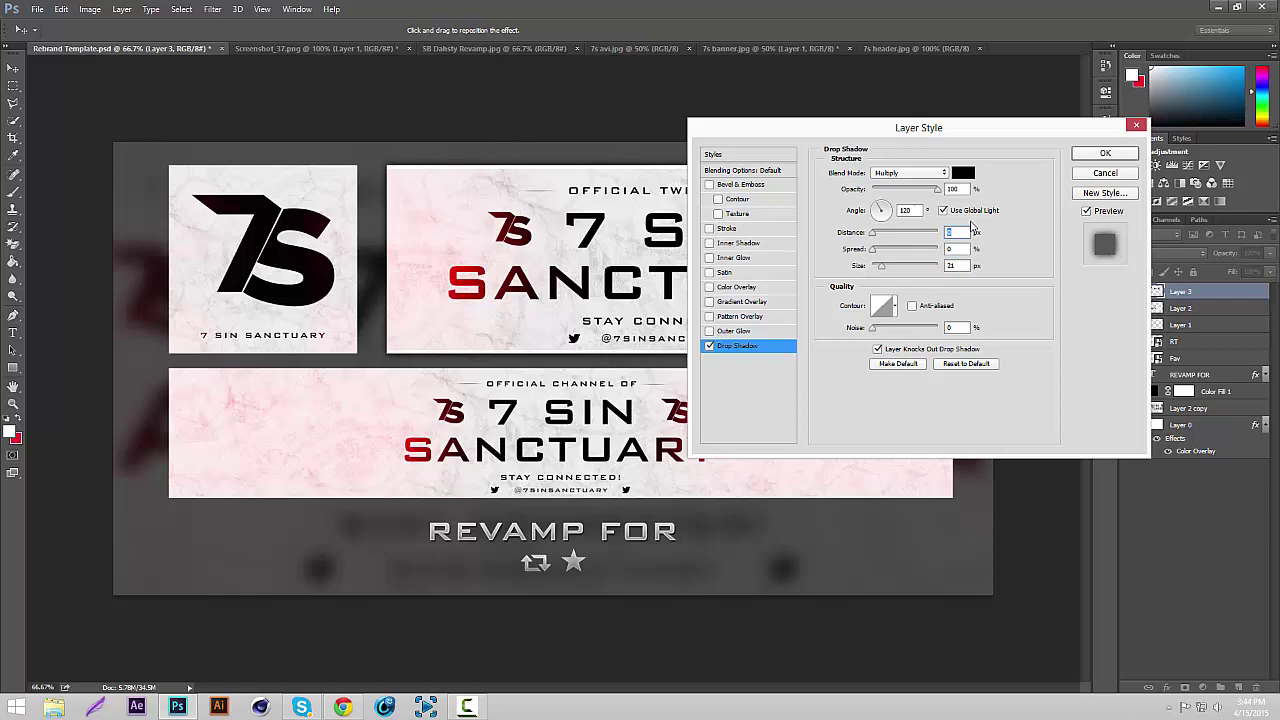
key(Return)
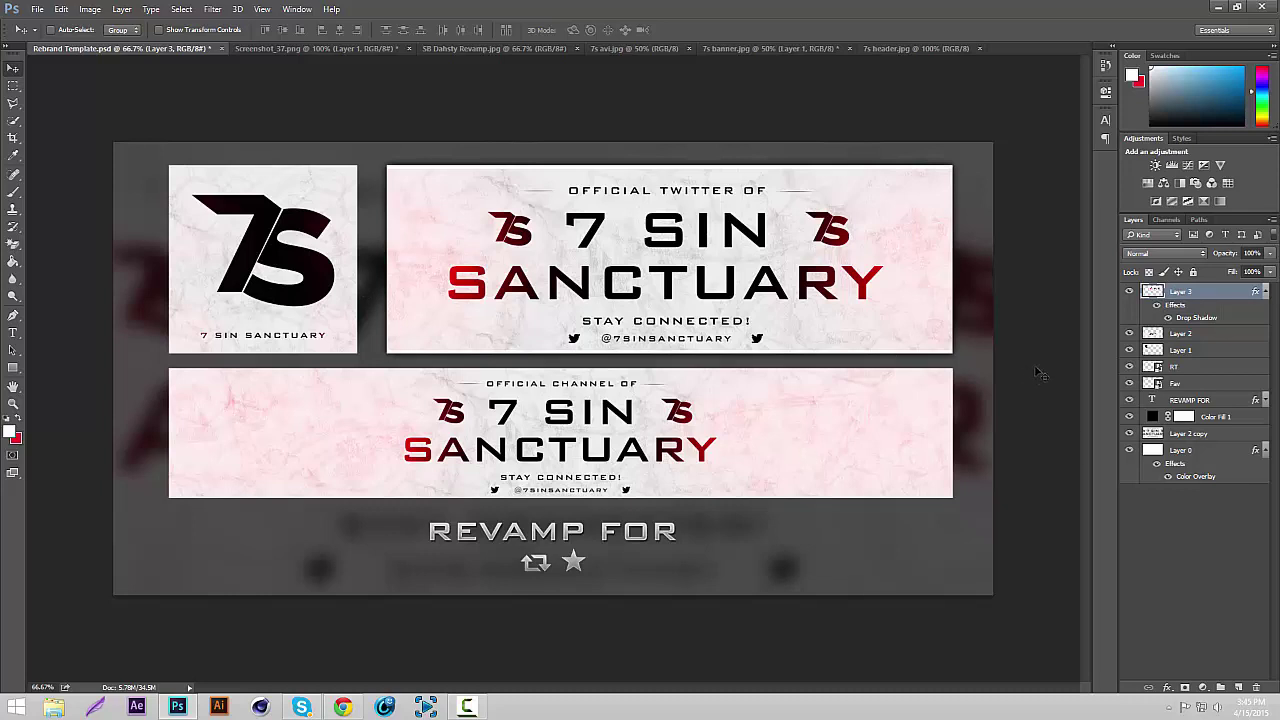
Step: Copy Layer 3's layer style and paste it onto Layer 2 and Layer 1, then deselect
right_click(1229, 295)
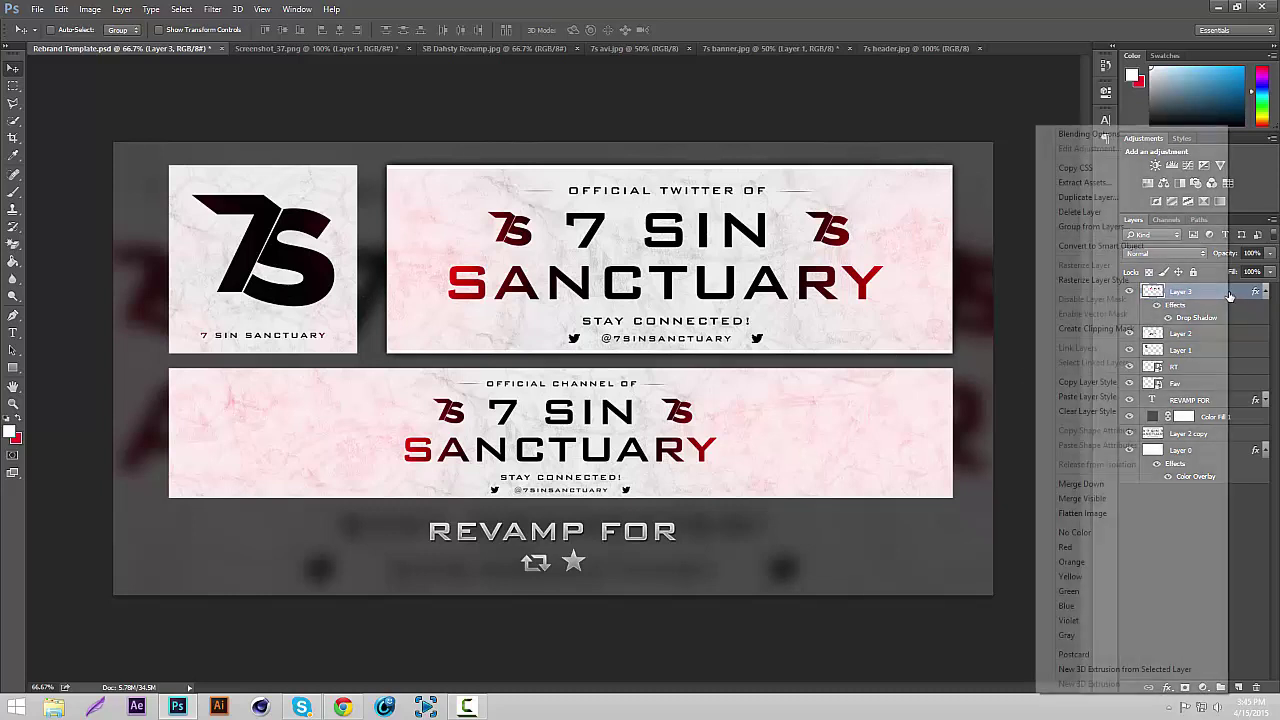
click(1086, 381)
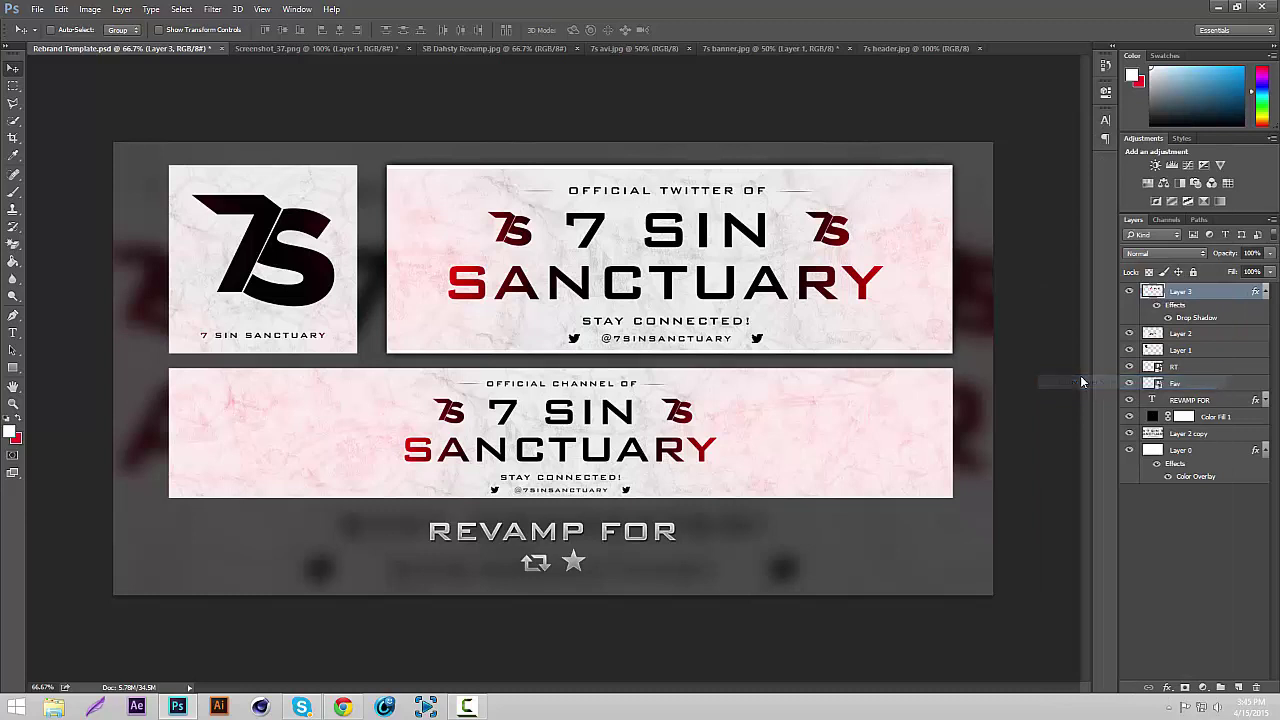
click(1192, 338)
shift+click(1192, 351)
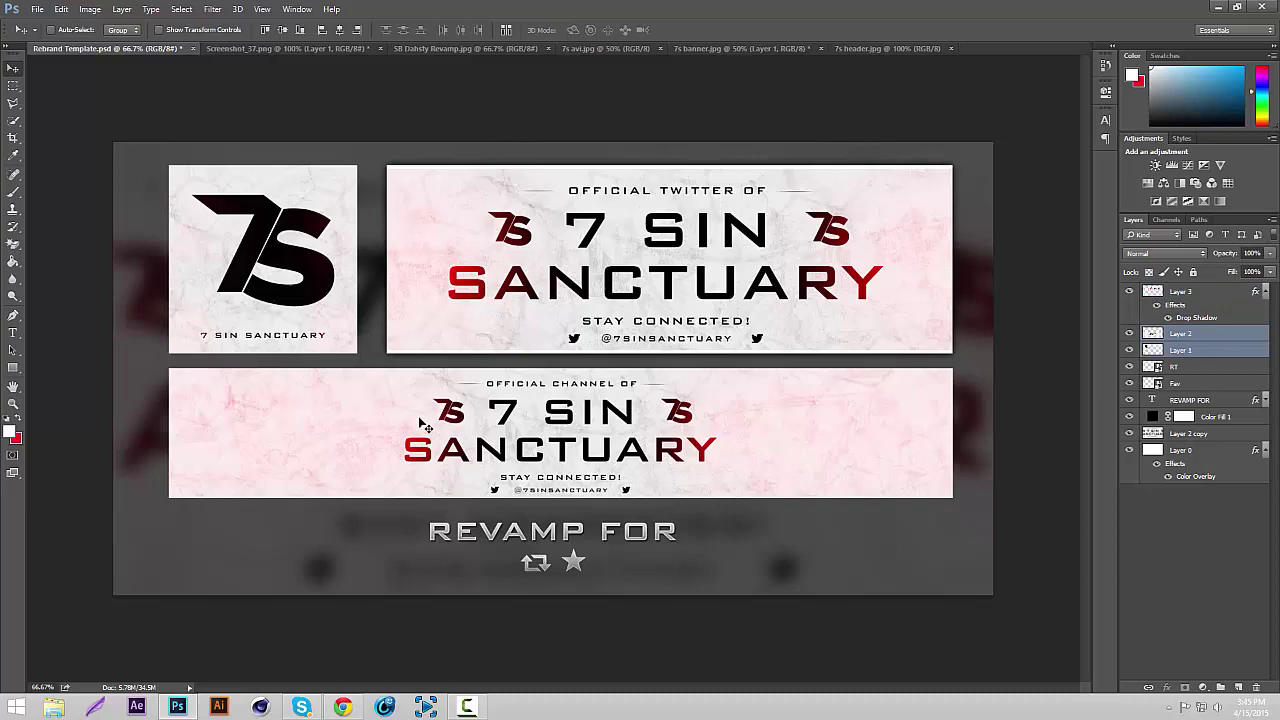
right_click(1208, 357)
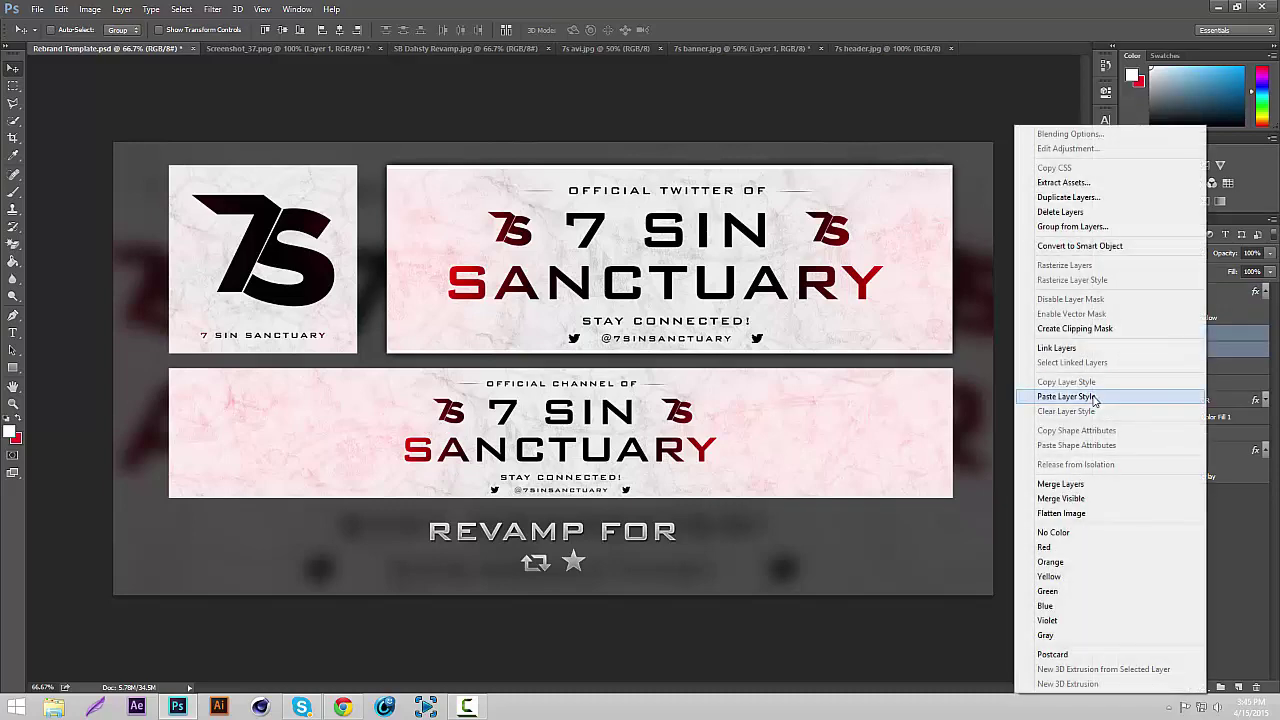
click(1242, 350)
right_click(1206, 337)
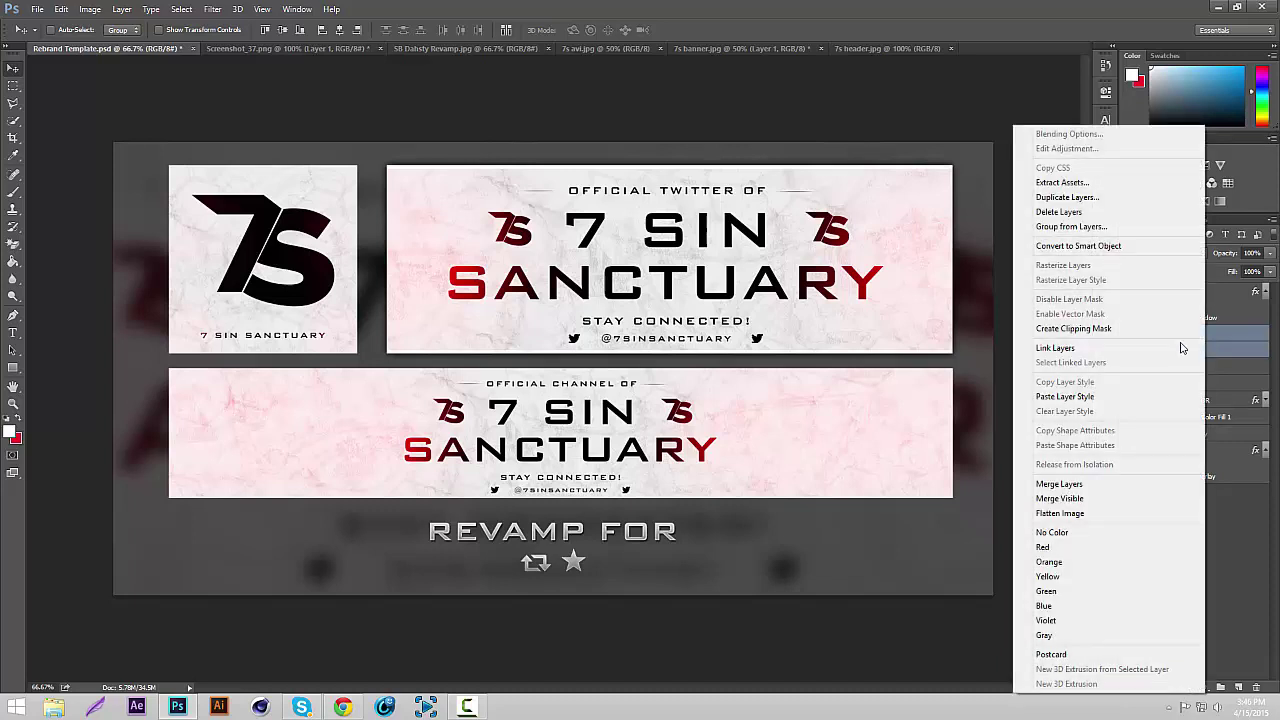
click(1100, 399)
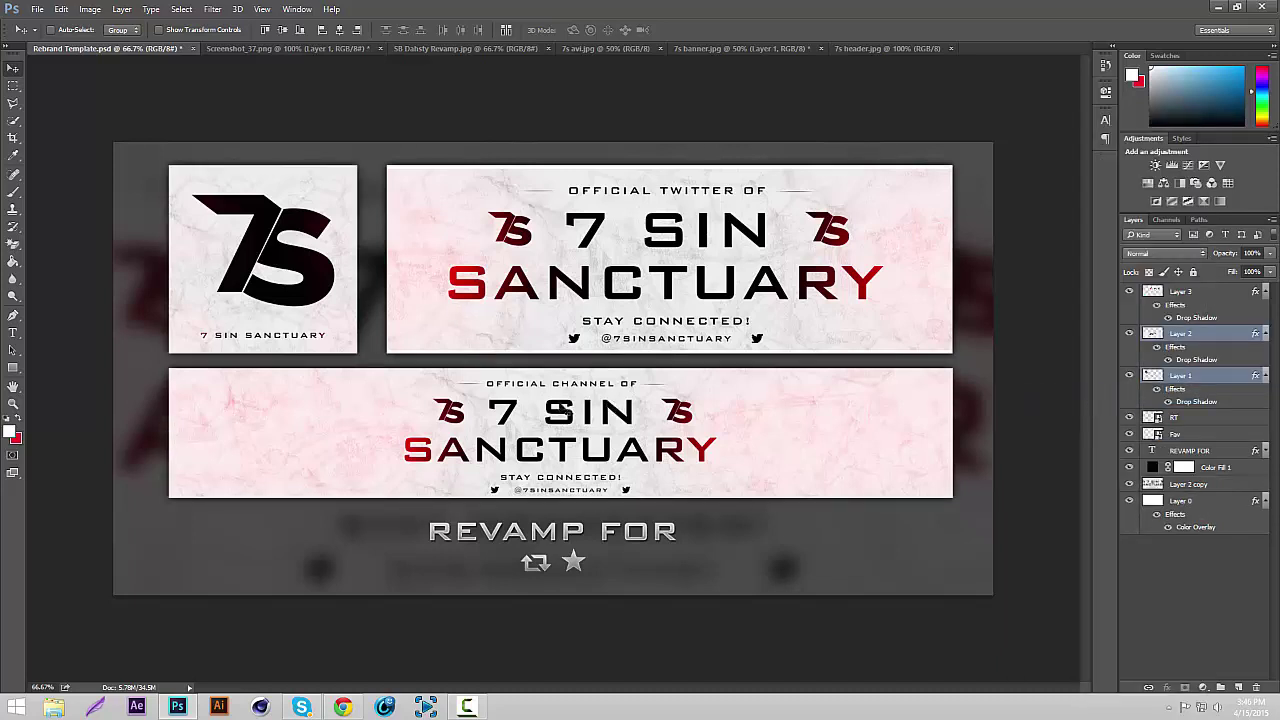
click(1203, 585)
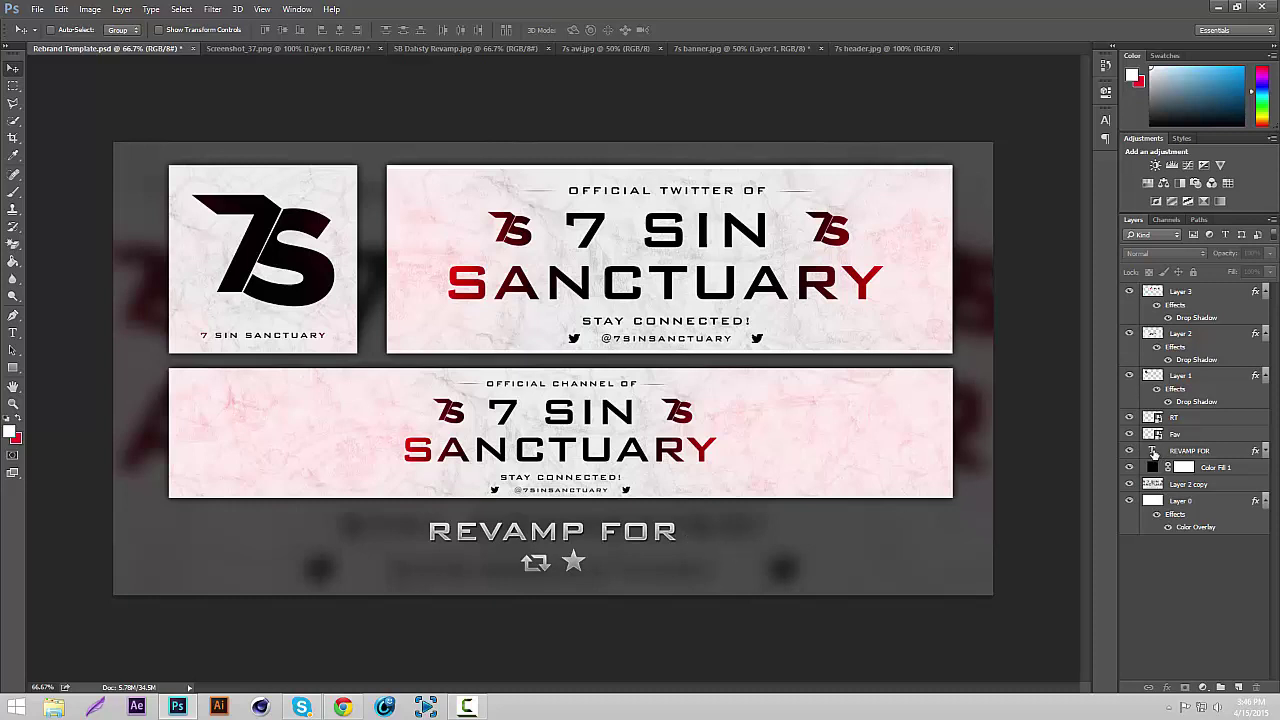
Step: Append '7 SIN SANCTUARY' to the REVAMP FOR text and commit the edit
double_click(1153, 451)
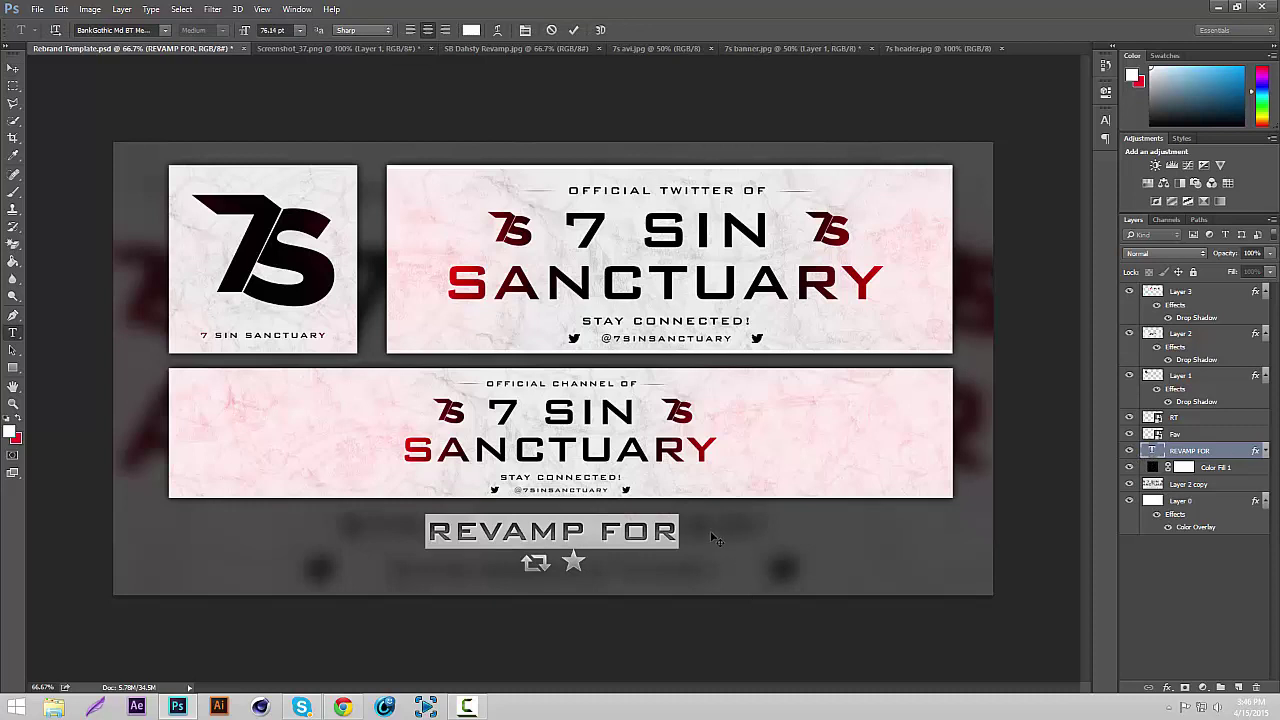
click(679, 531)
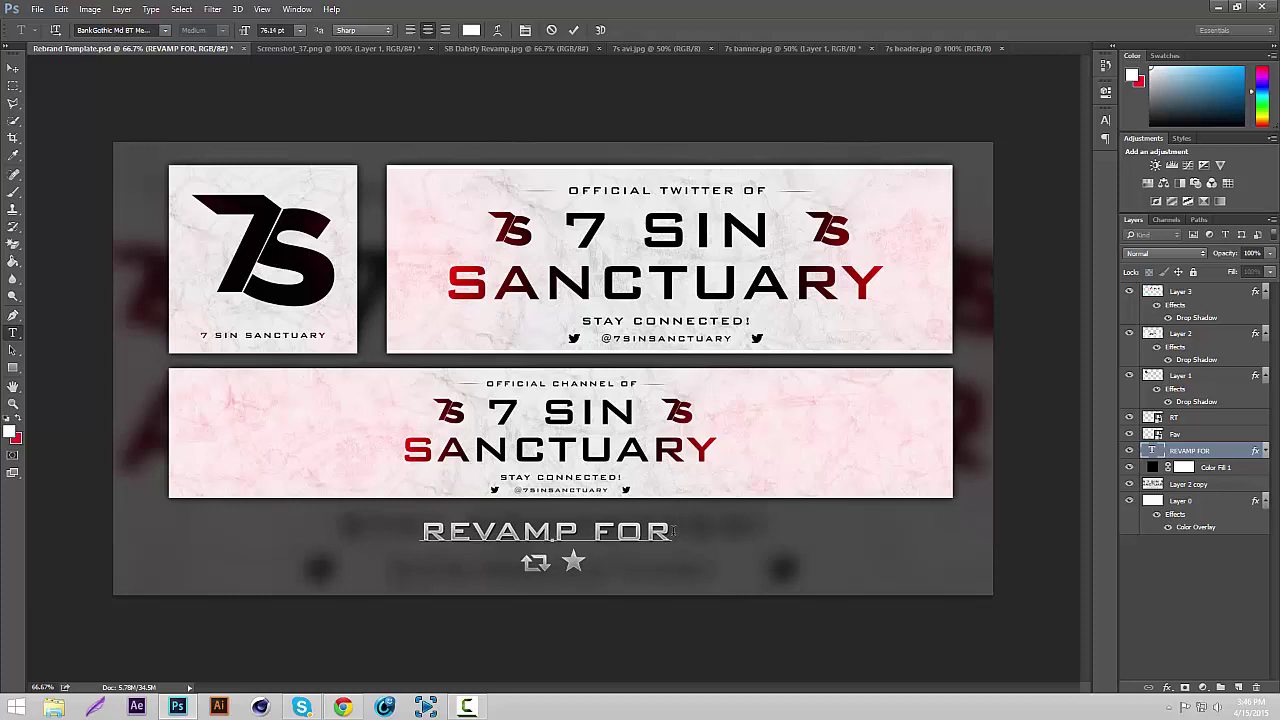
text(7 SIN)
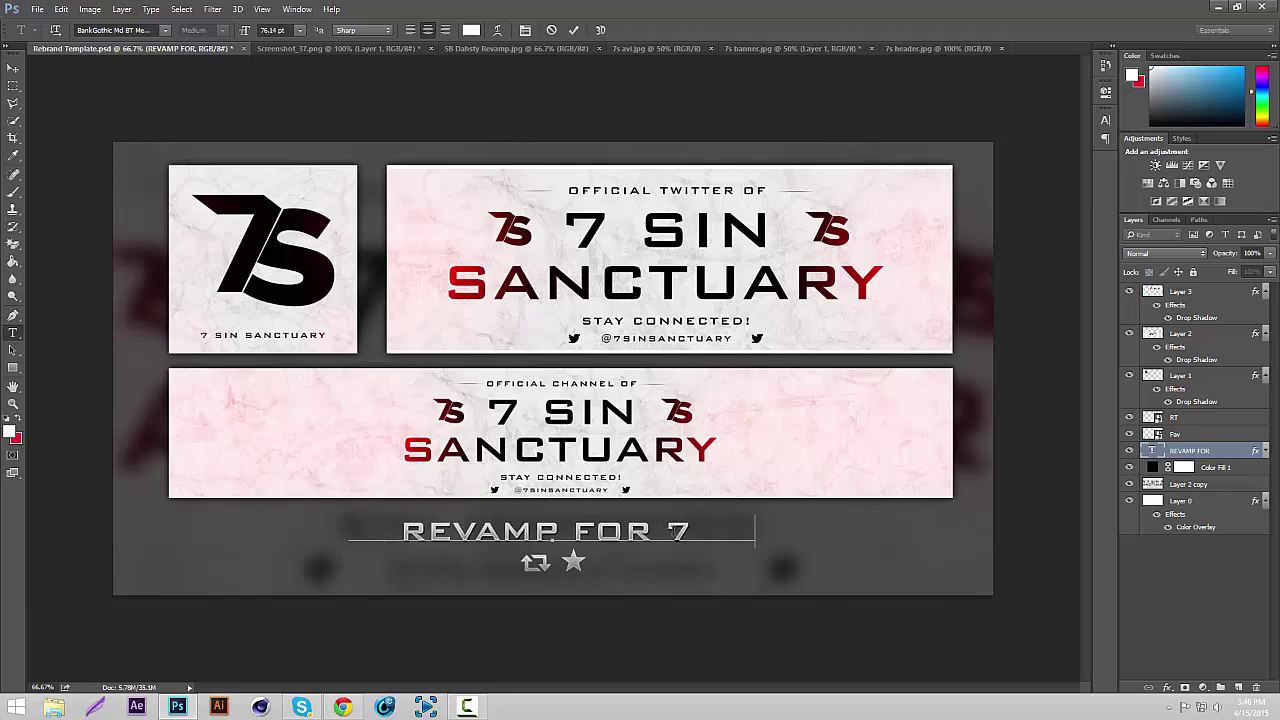
key(BackSpace)
key(BackSpace)
text(SIN SANCTUARY)
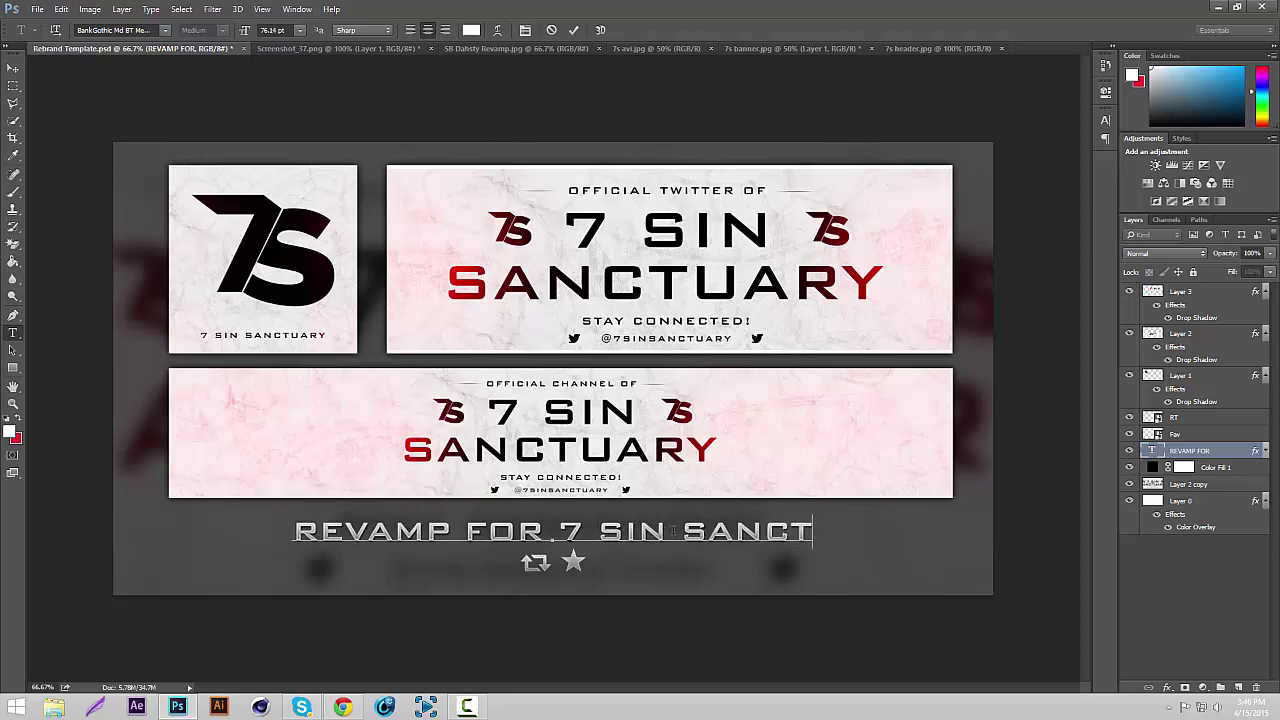
click(14, 68)
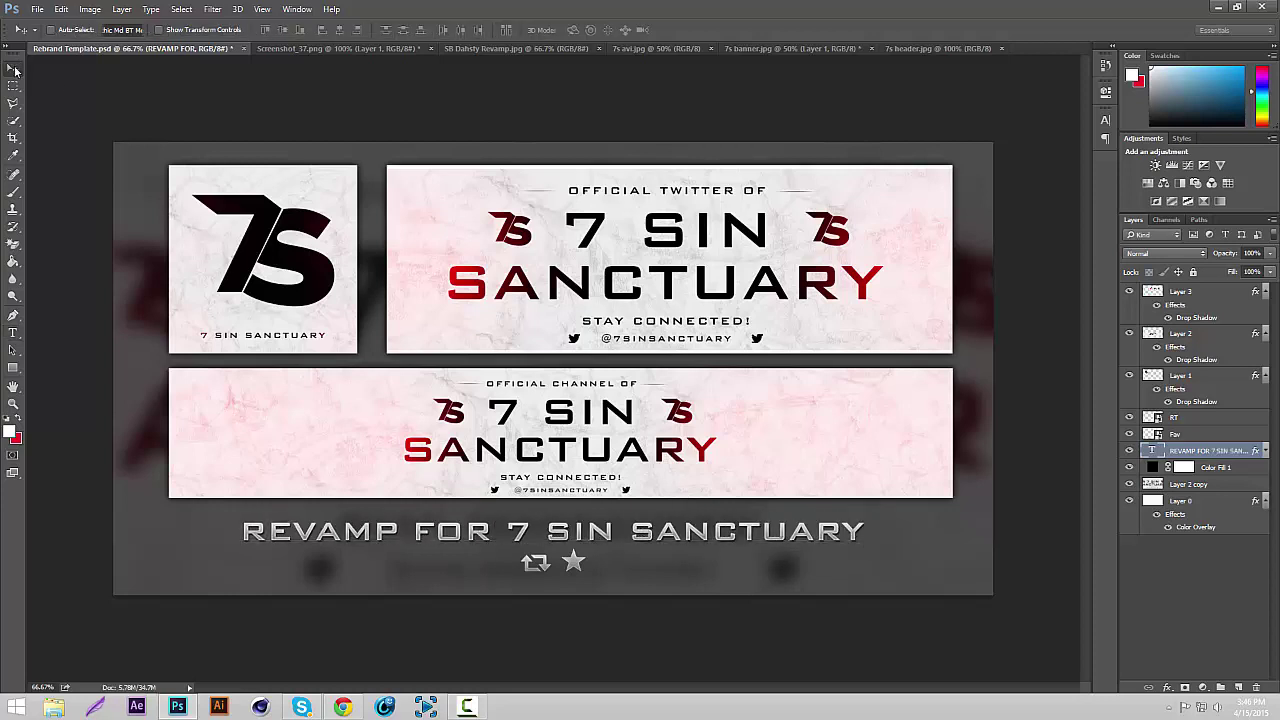
Step: Centre the title horizontally on the canvas and drop the selection
key(ctrl+a)
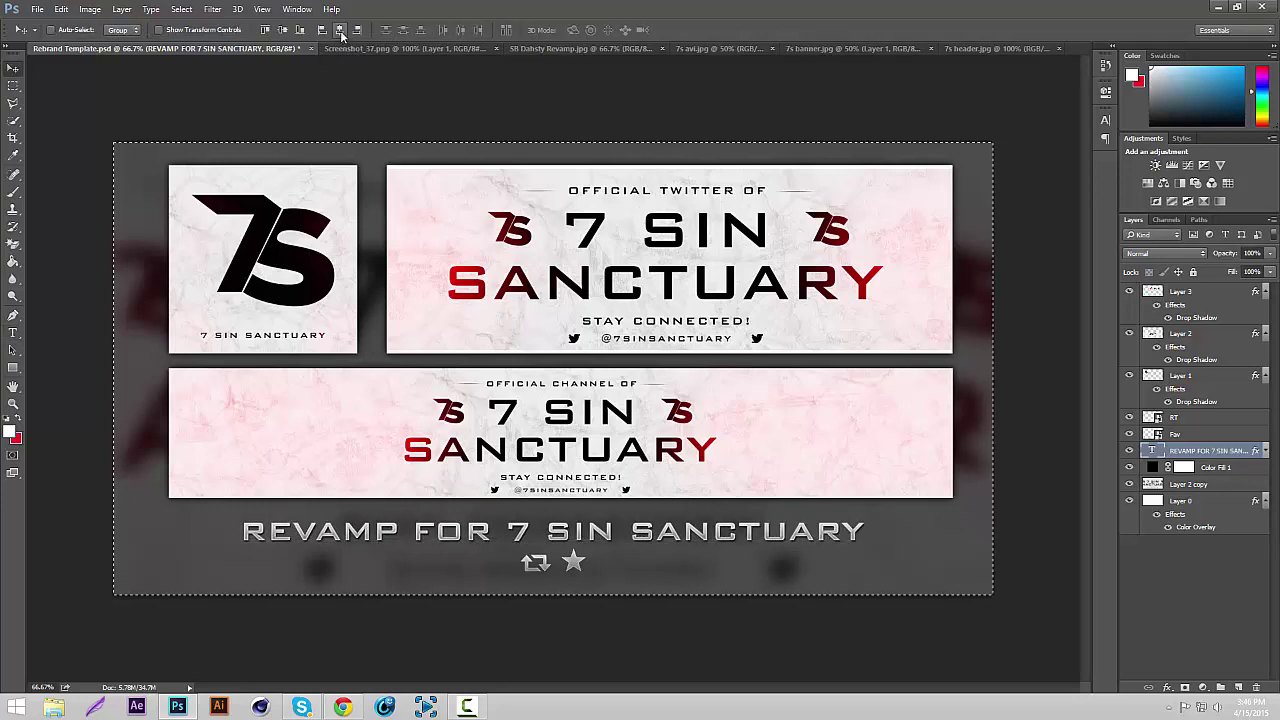
click(340, 33)
key(ctrl+d)
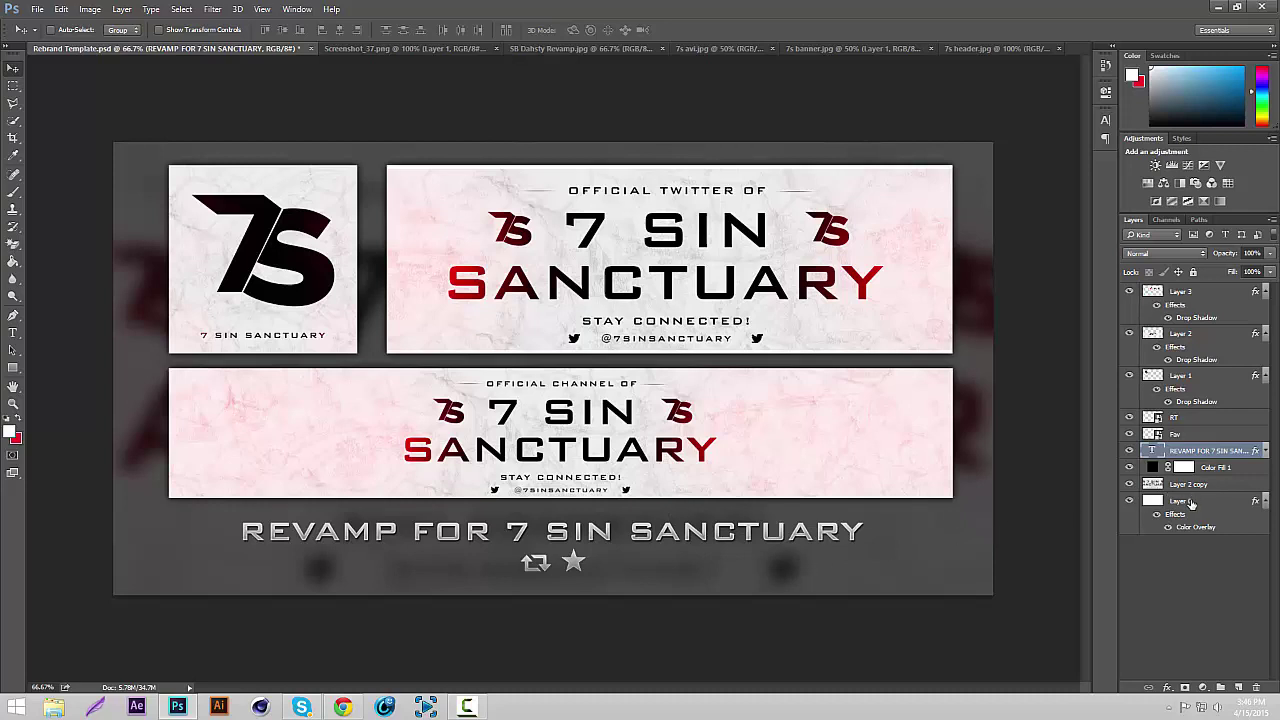
Step: Merge the six layers from Layer 0 up to RT into a single layer
click(1190, 503)
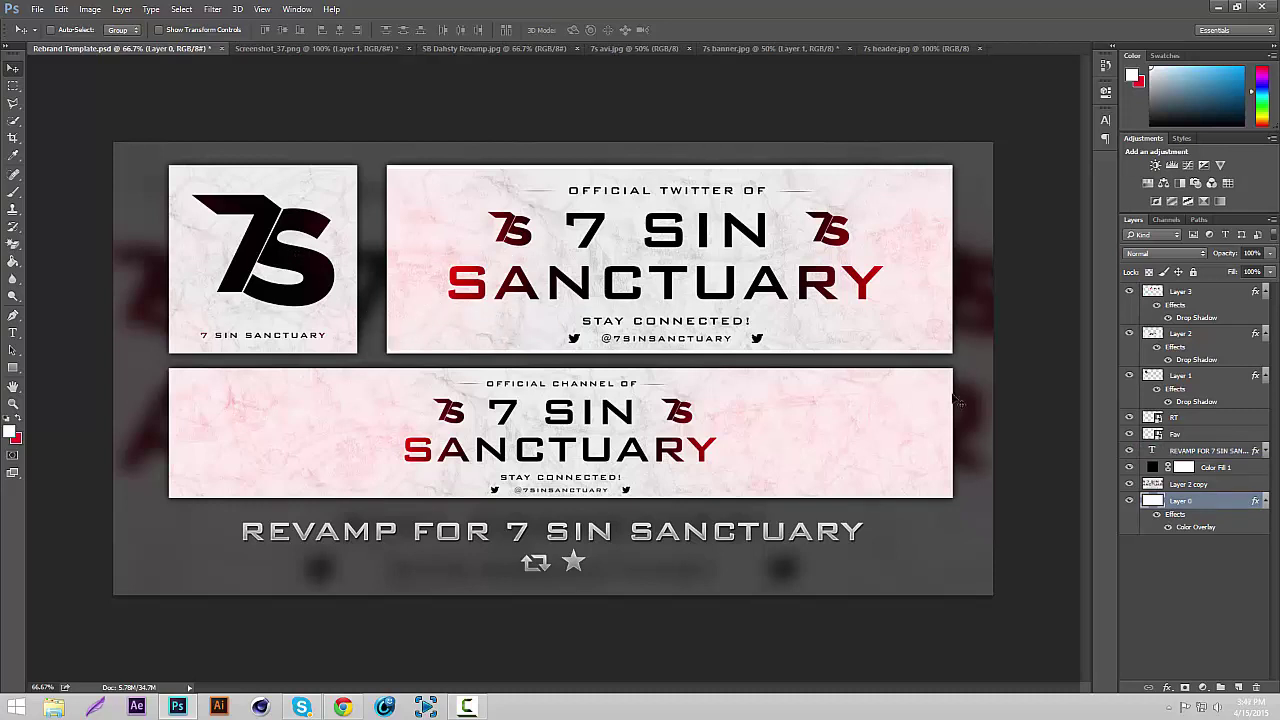
shift+click(1198, 423)
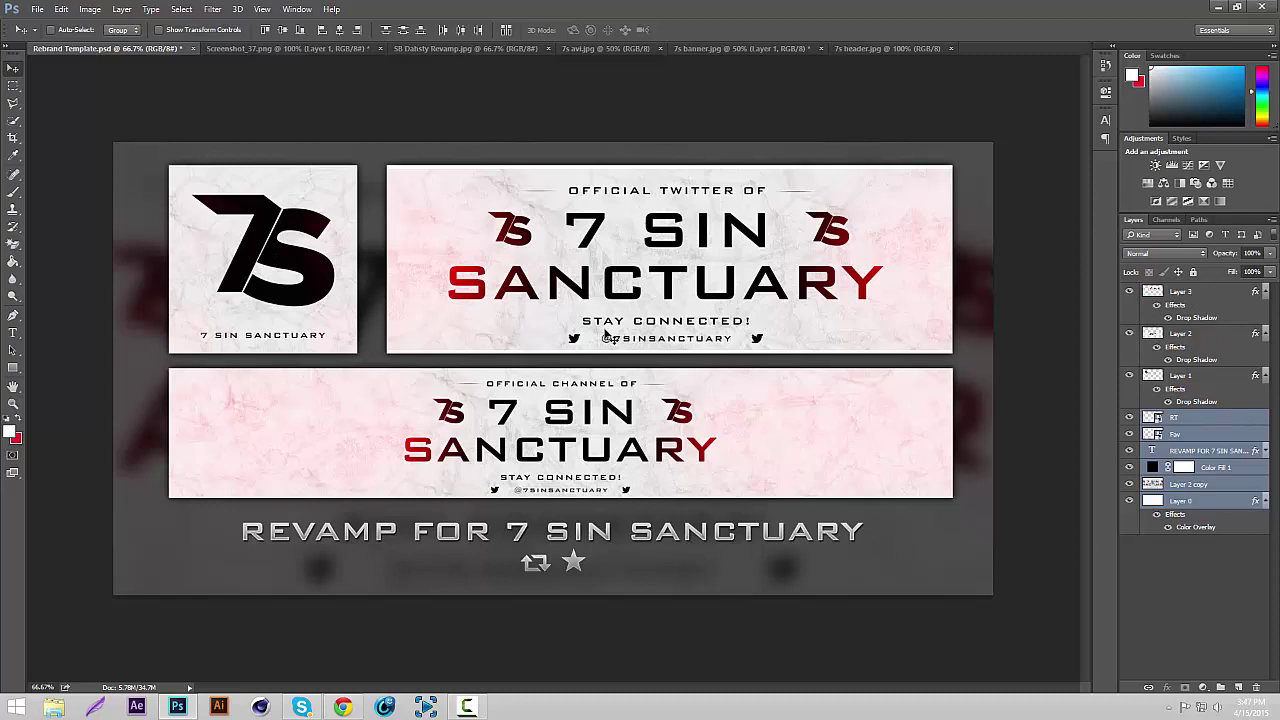
key(ctrl+e)
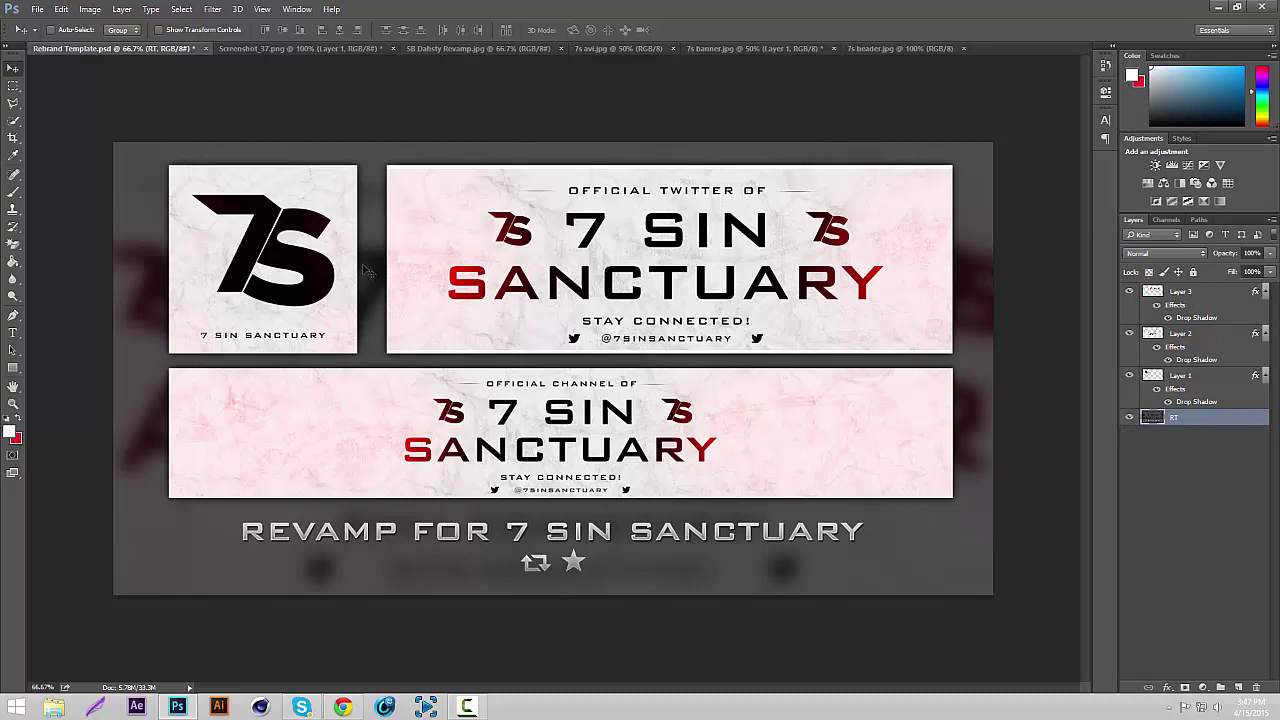
Step: Select the whole canvas and cut the blurred backing onto its own new layer via Layer via Cut
key(ctrl+a)
click(13, 86)
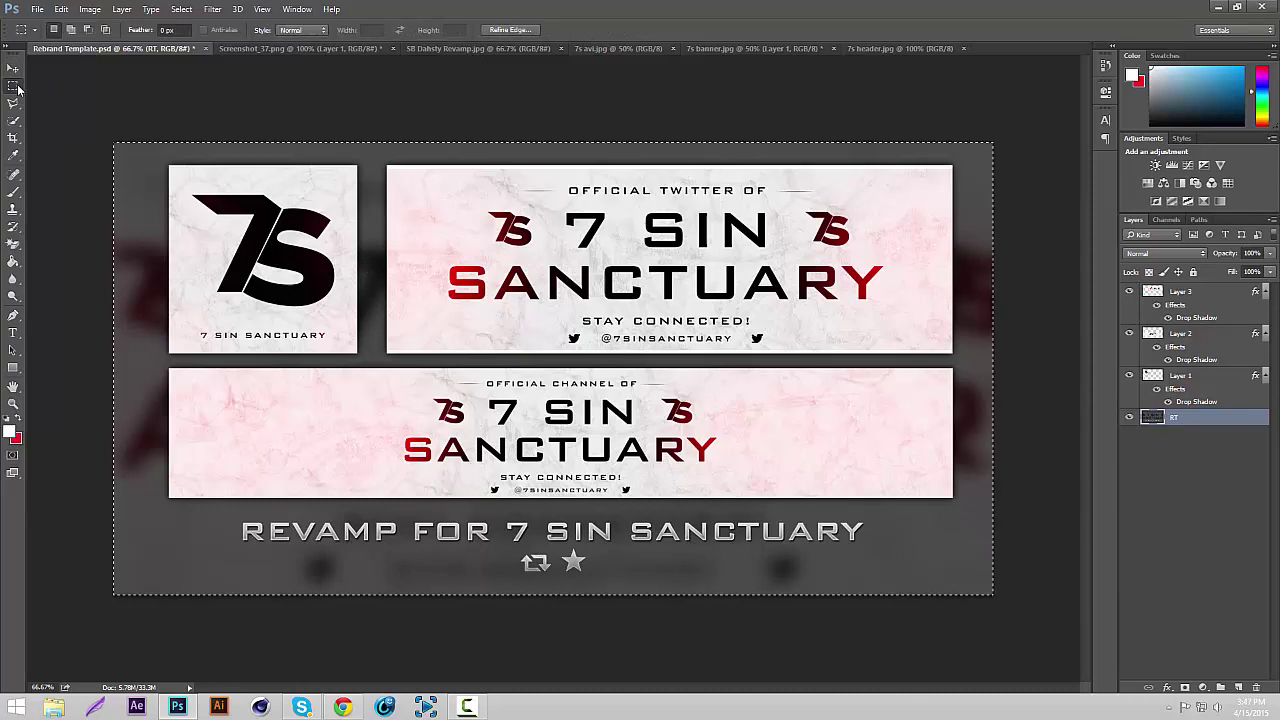
right_click(222, 237)
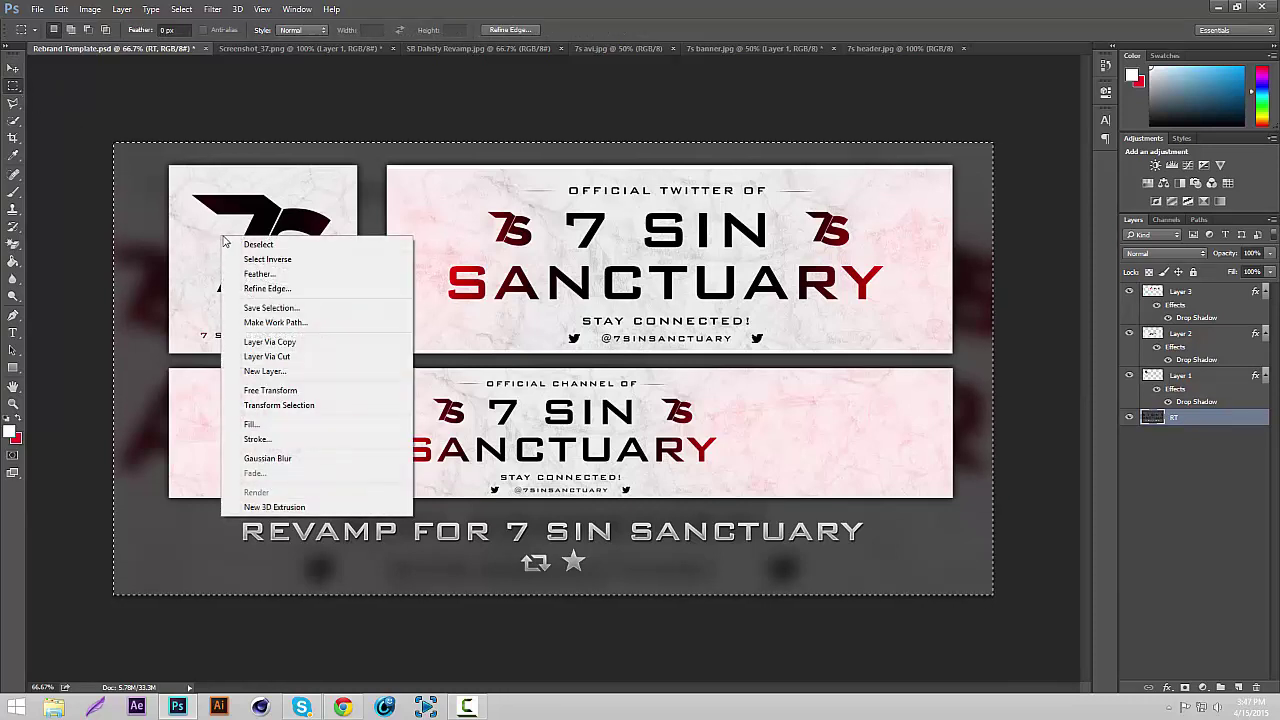
click(273, 360)
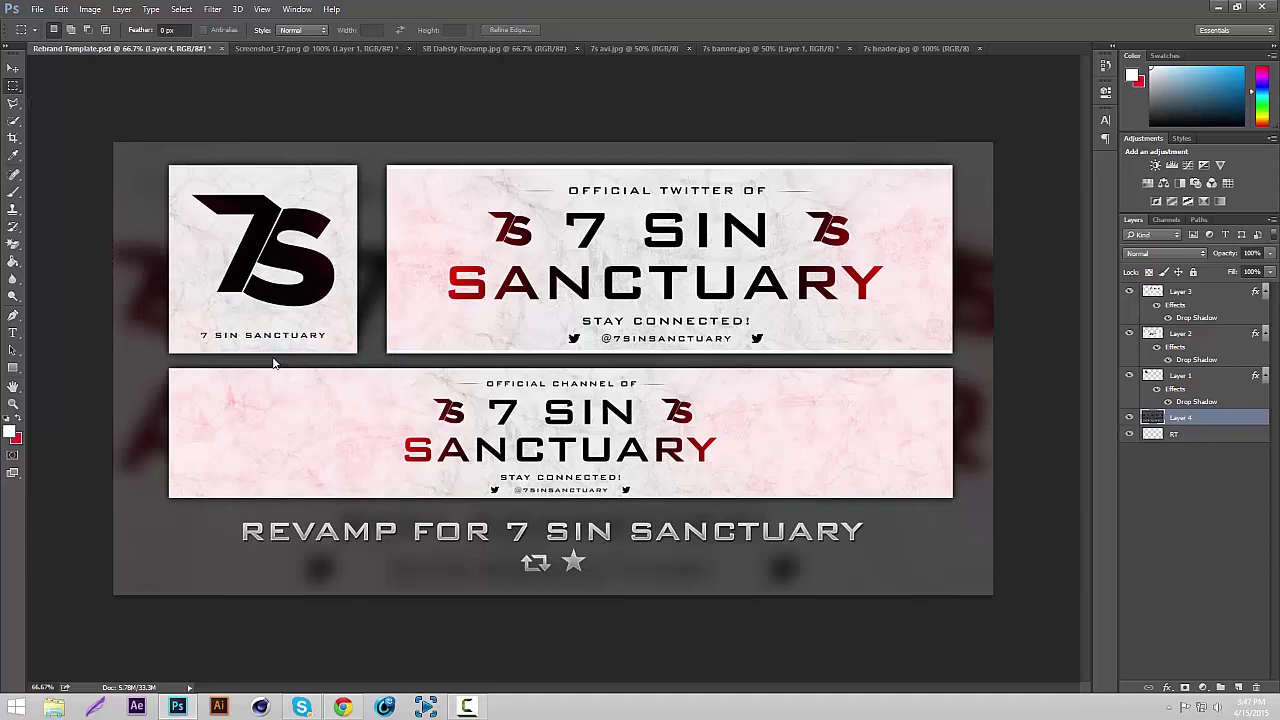
Step: Delete the old RT layer and shift the backing layer slightly left into place
click(13, 68)
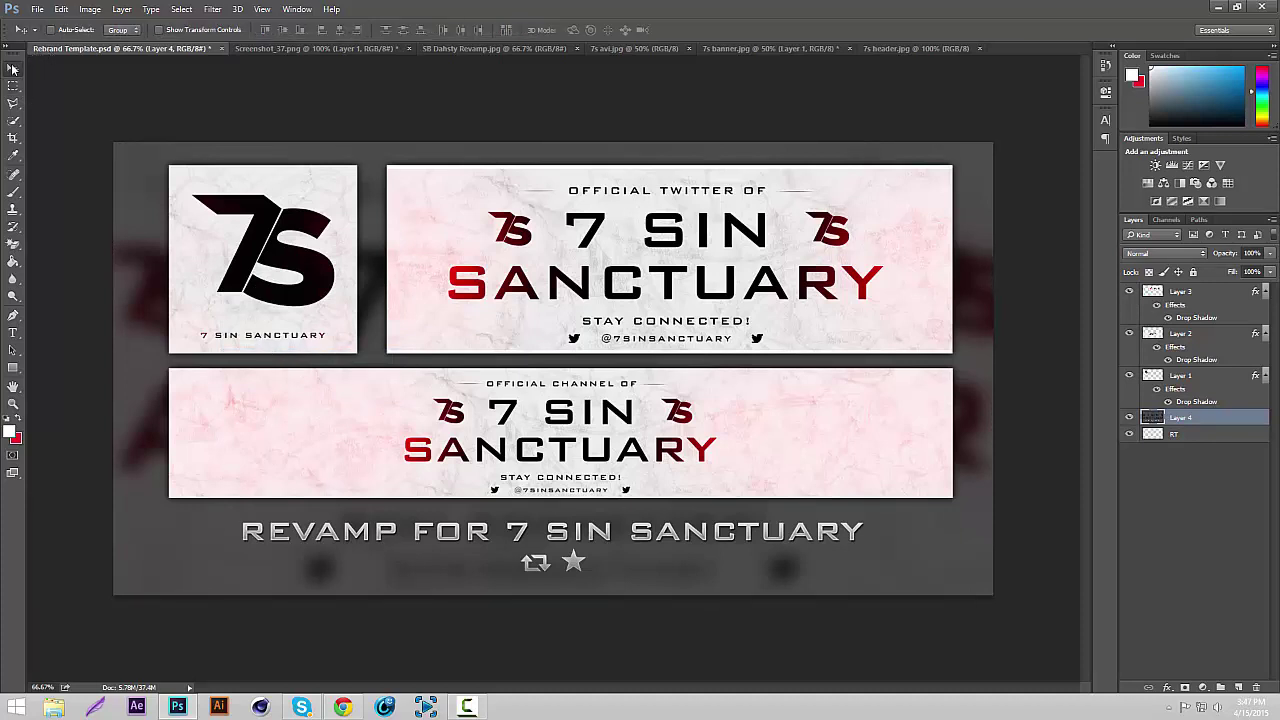
click(1203, 434)
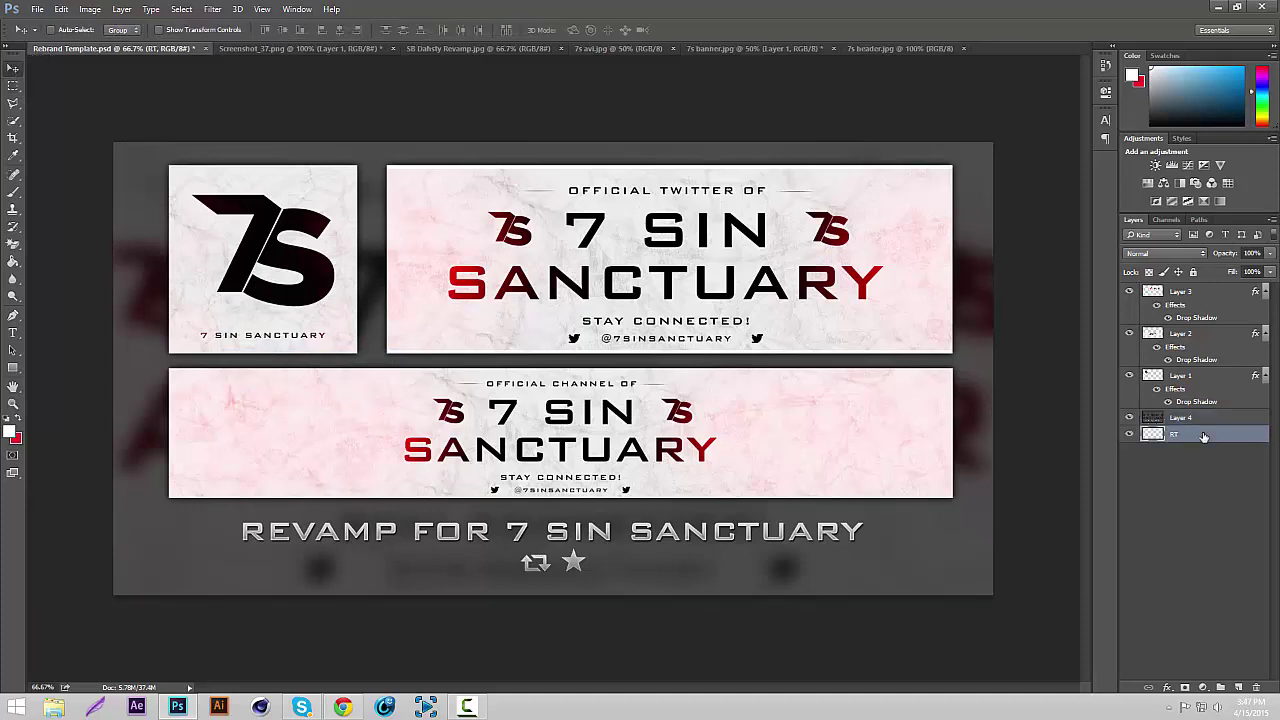
key(Delete)
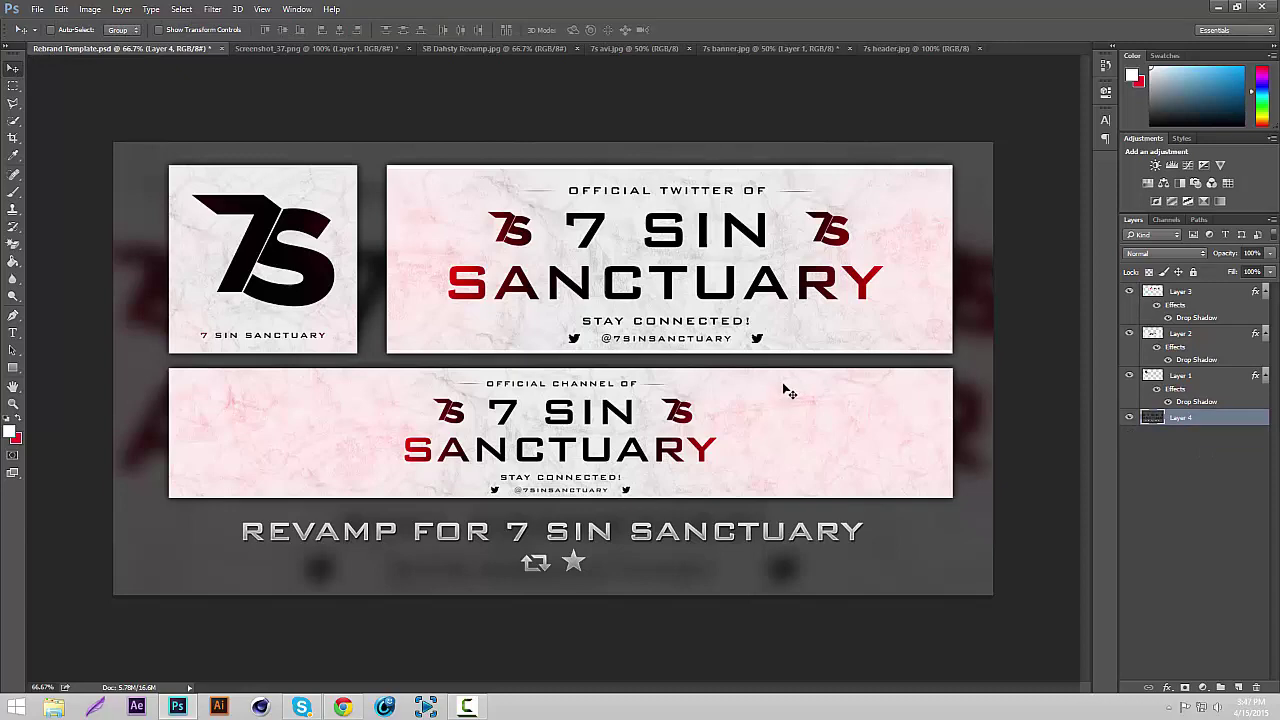
drag(679, 257, 637, 257)
Step: Launch Magic Bullet Looks and delete the default Pop, Diffusion, LightFlex, Lens Distortion, Anamorphic Flare, Haze/Flare and Crush tools
click(211, 11)
mouse_move(370, 301)
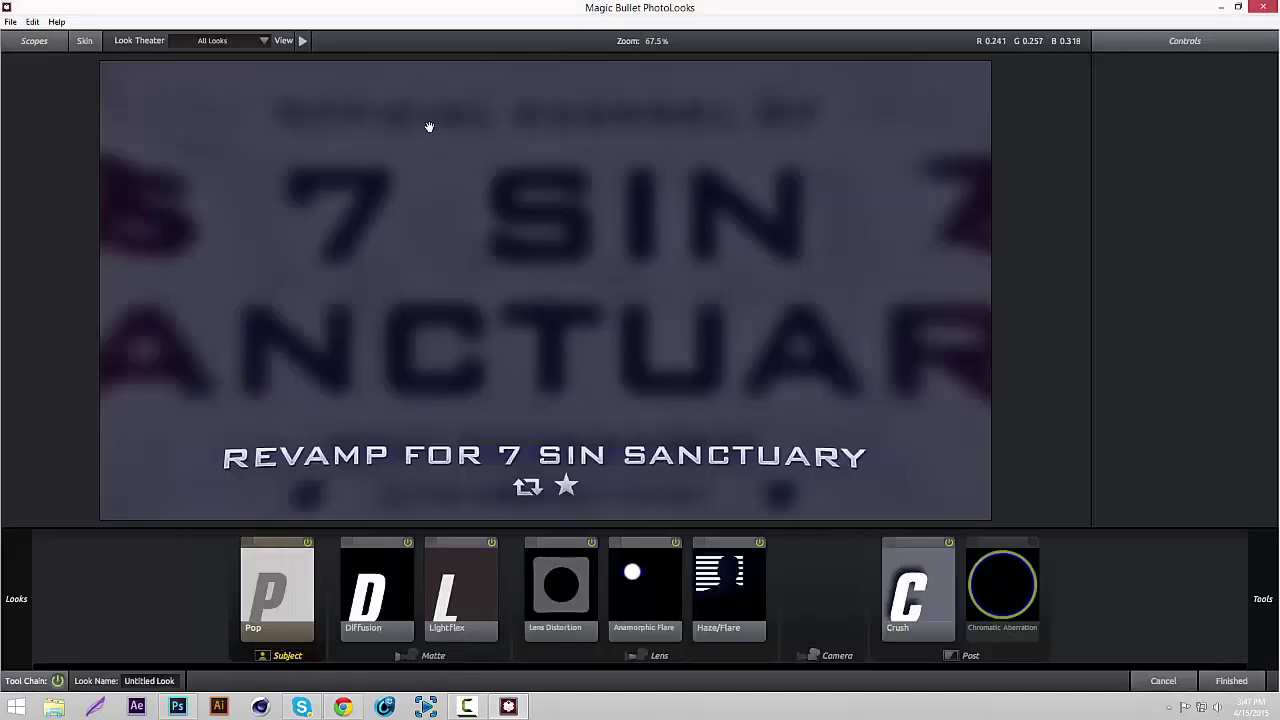
click(282, 593)
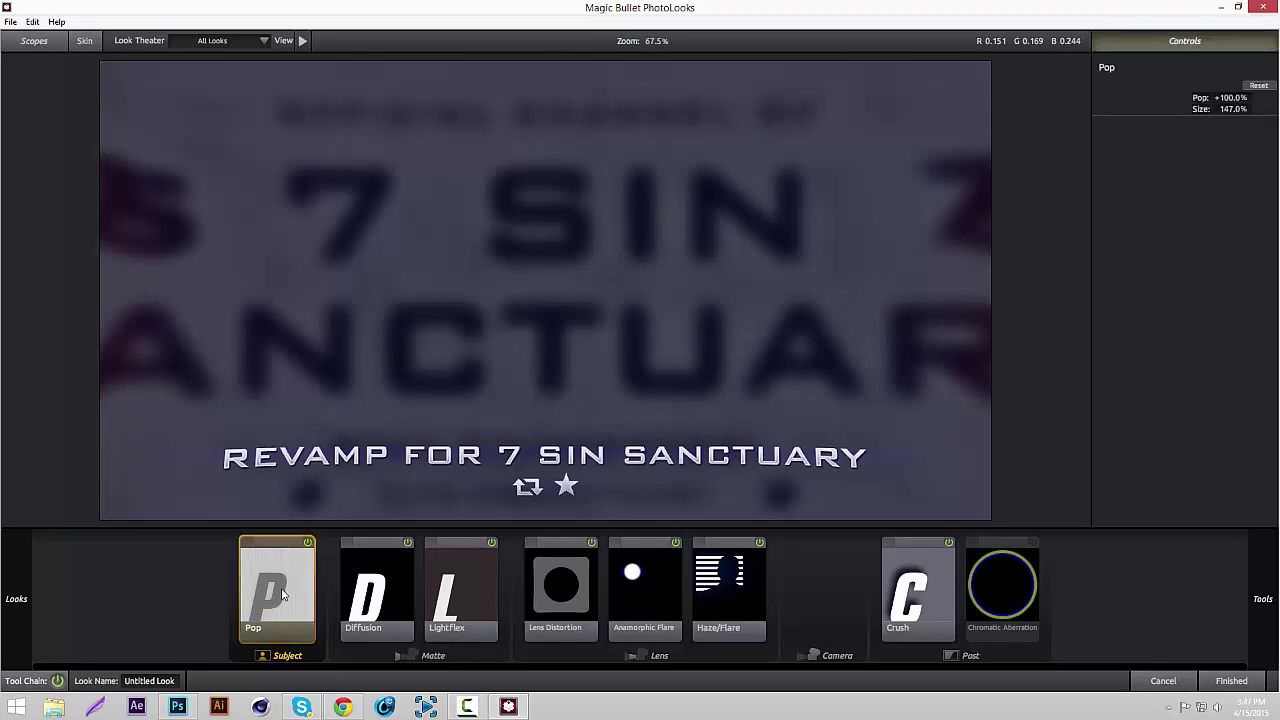
key(Delete)
click(388, 589)
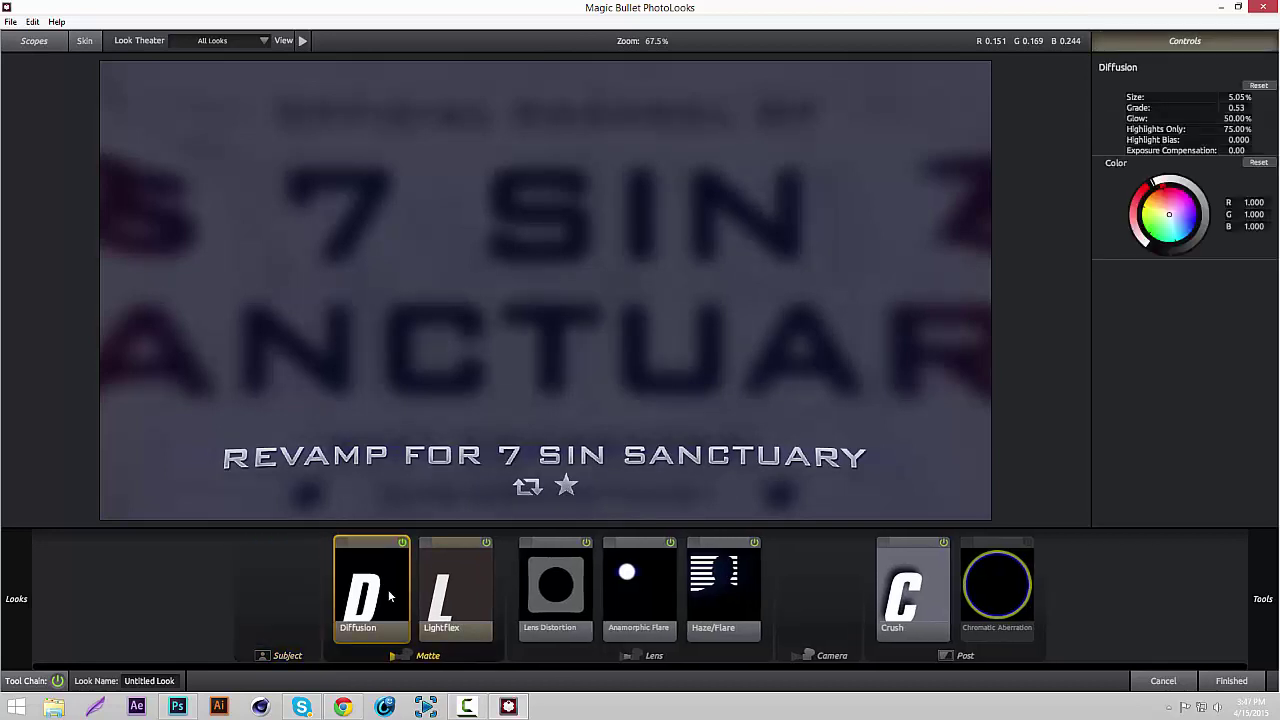
key(Delete)
click(413, 596)
key(Delete)
click(495, 588)
key(Delete)
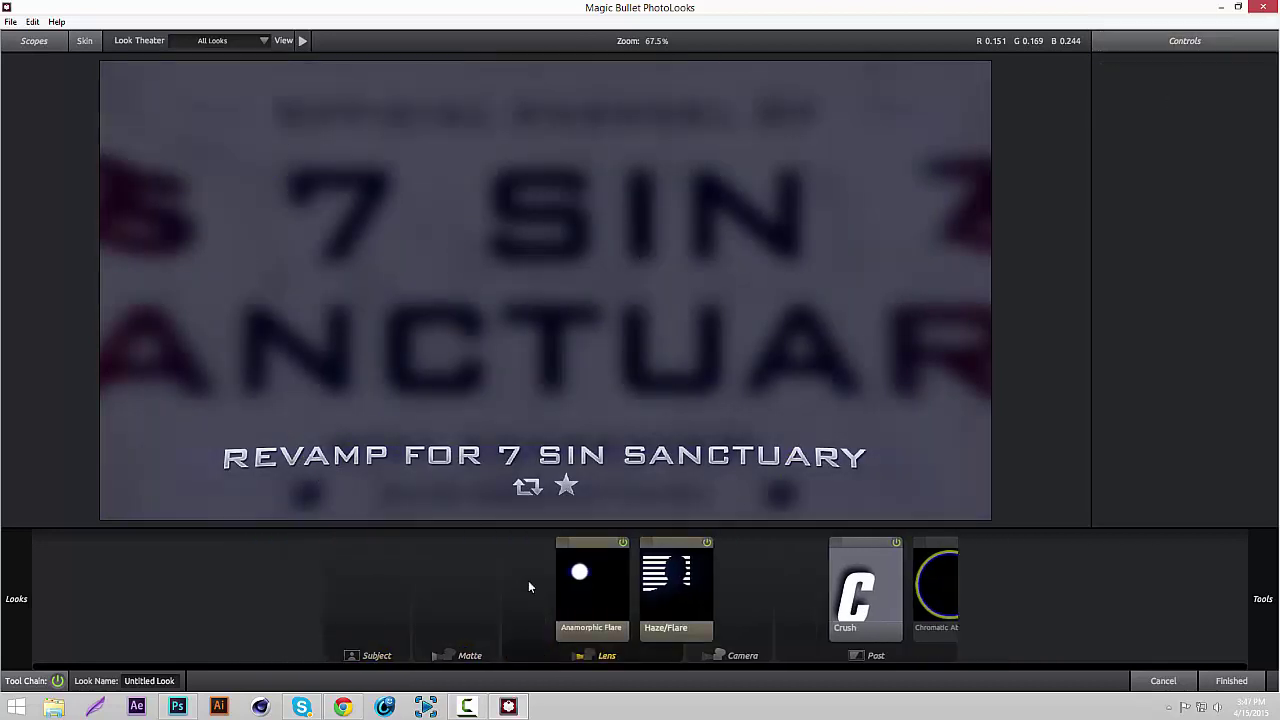
click(545, 579)
key(Delete)
click(550, 578)
key(Delete)
click(772, 580)
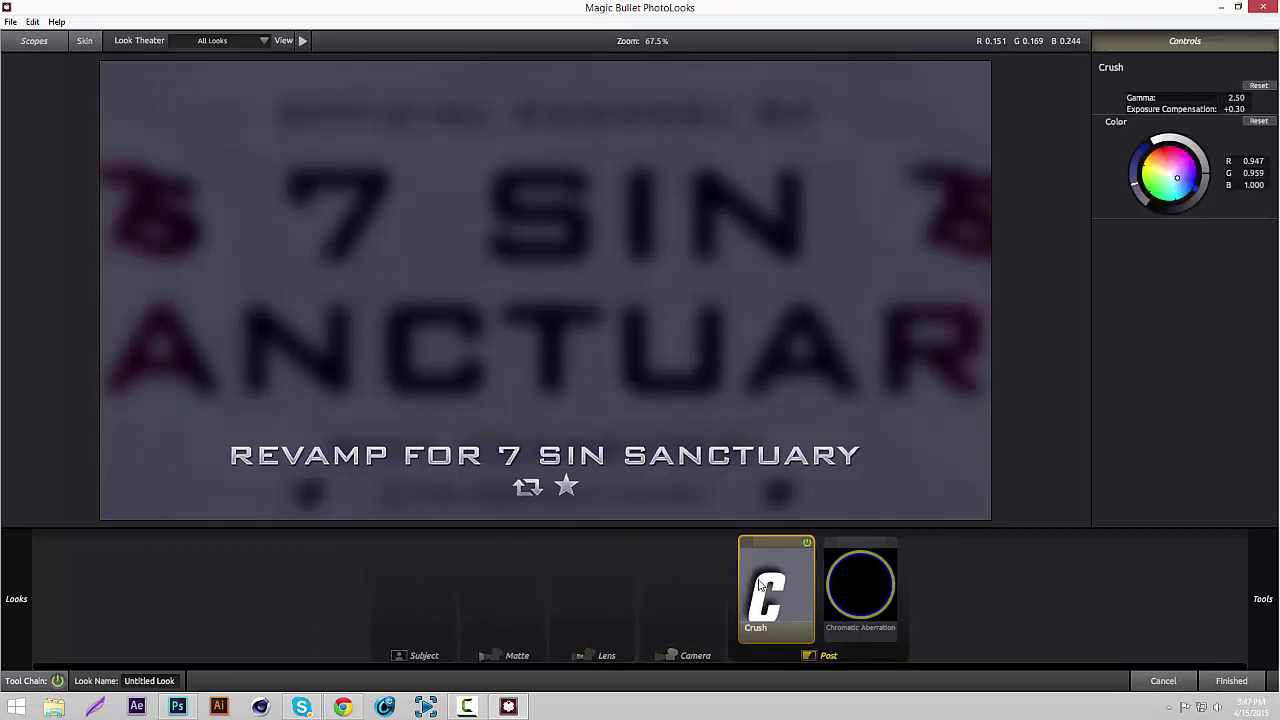
key(Delete)
Step: Add a Pop tool from the Subject tools to the chain at 300% size
mouse_move(1263, 598)
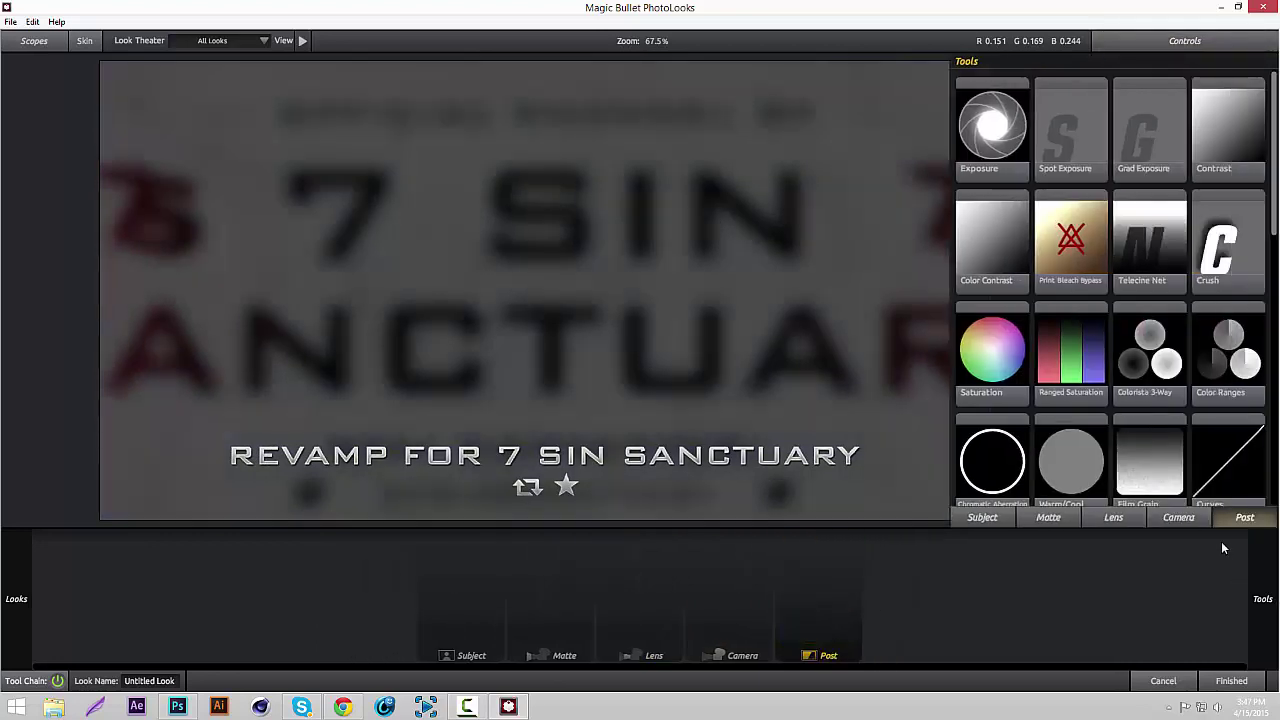
click(990, 518)
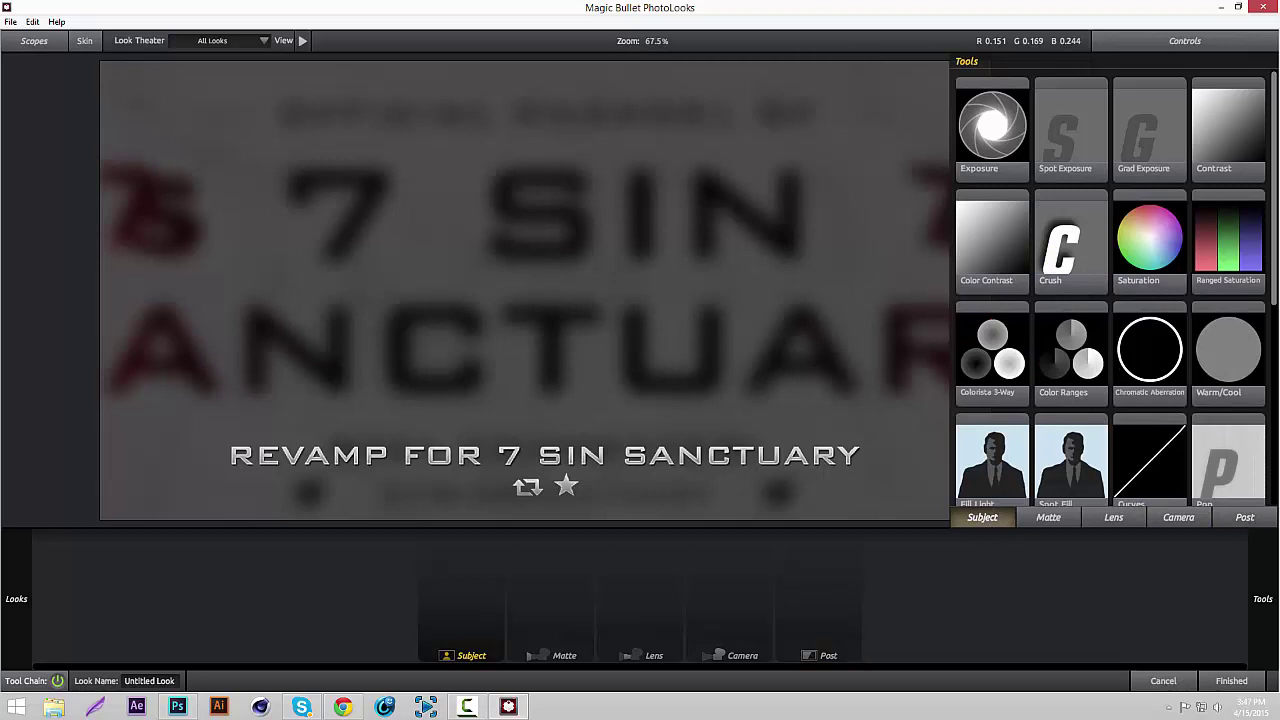
scroll(1277, 262, down, 2)
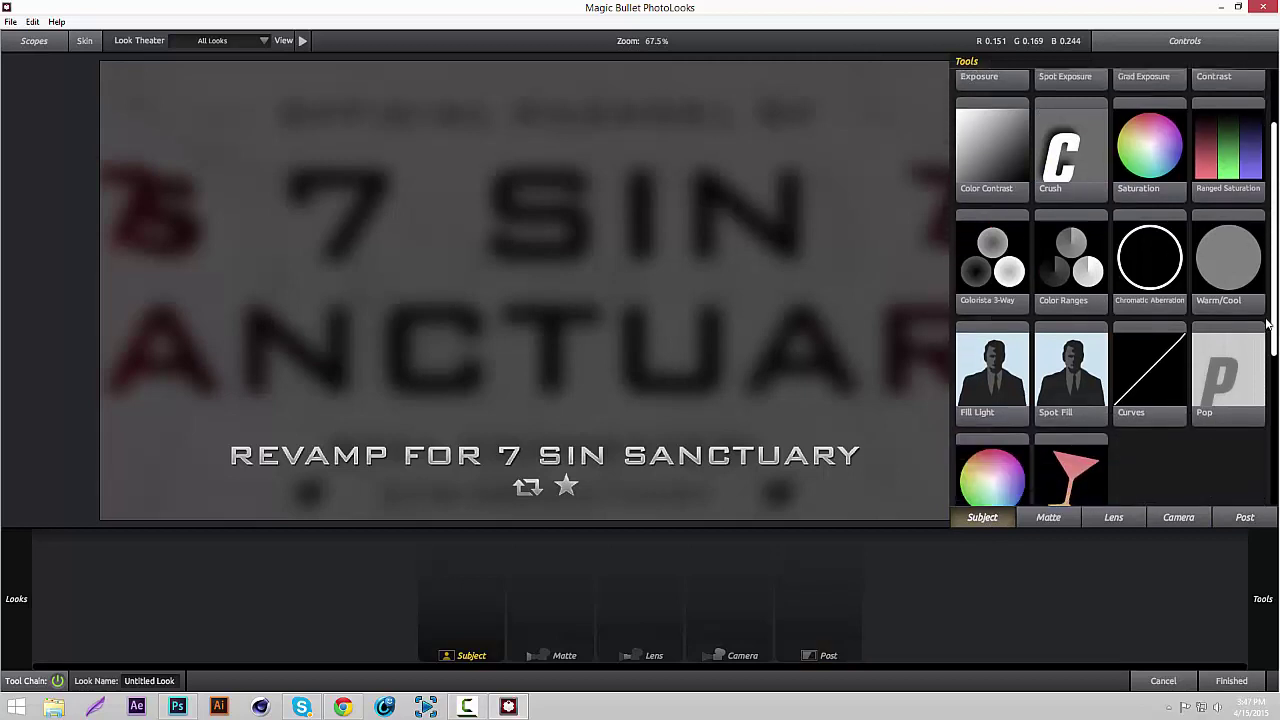
drag(1228, 365, 450, 532)
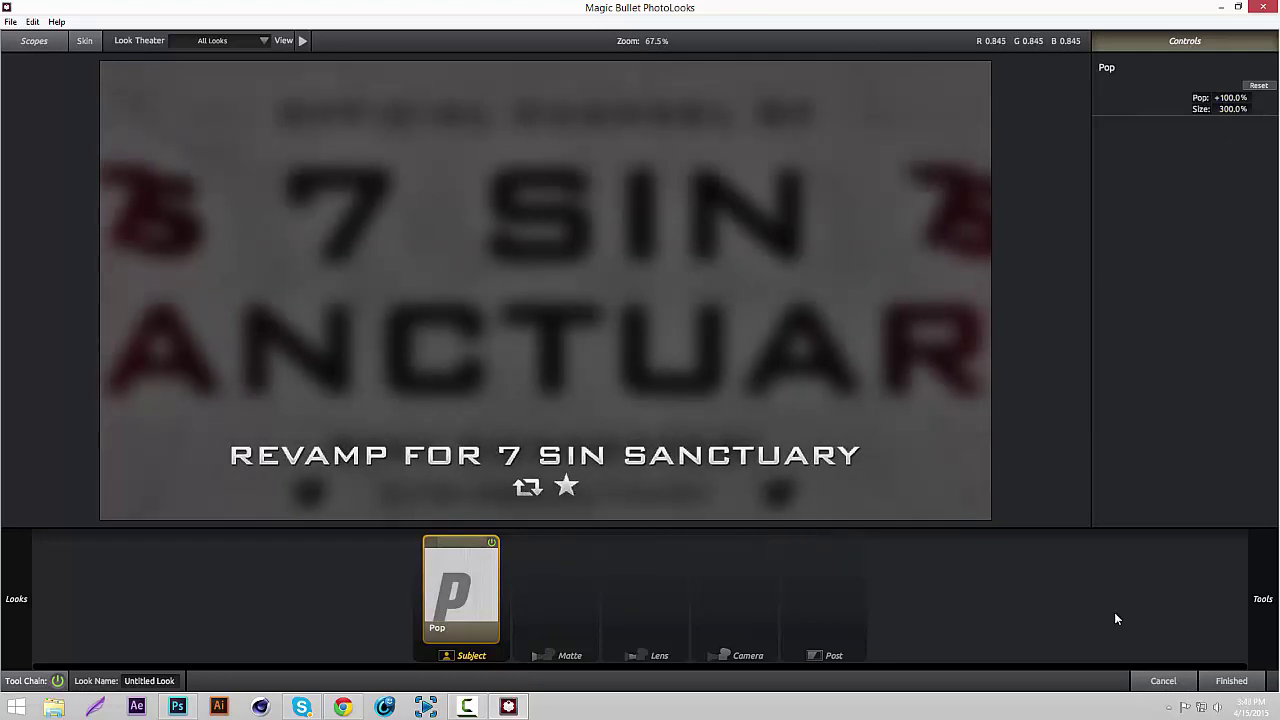
Step: Add a Haze/Flare tool from the Lens tools into the lens stage of the chain
mouse_move(1262, 600)
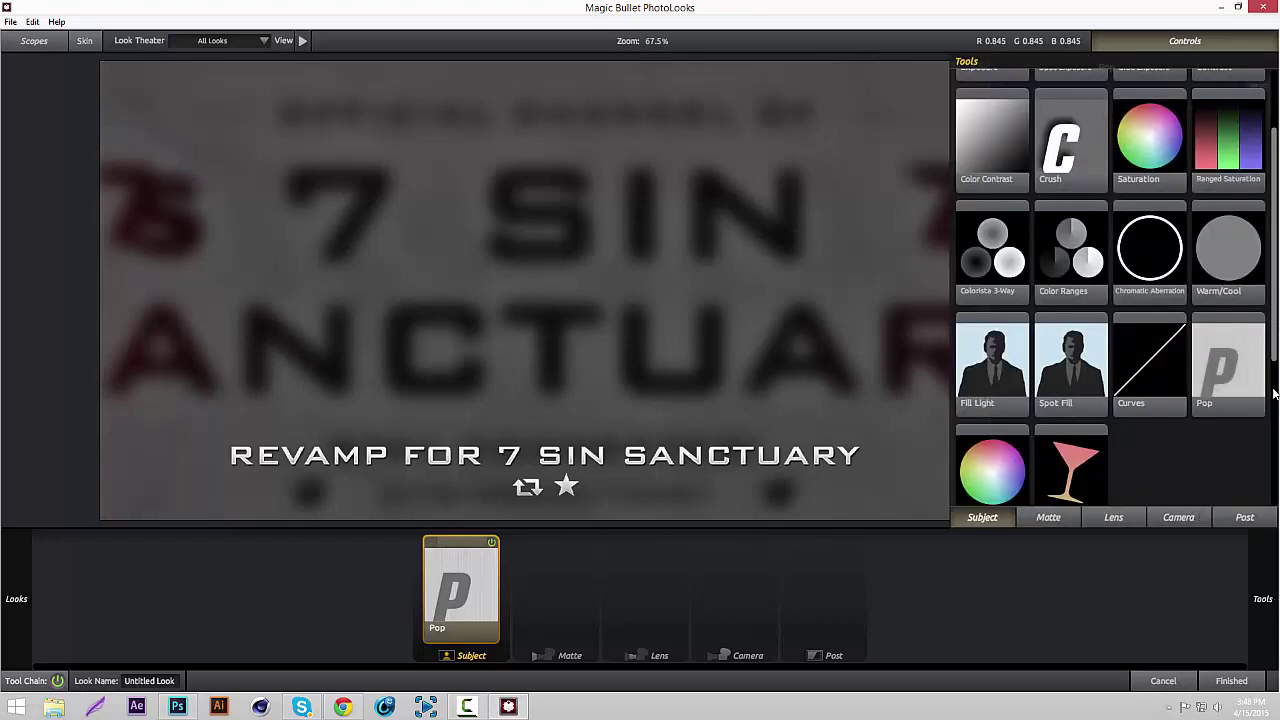
click(1115, 517)
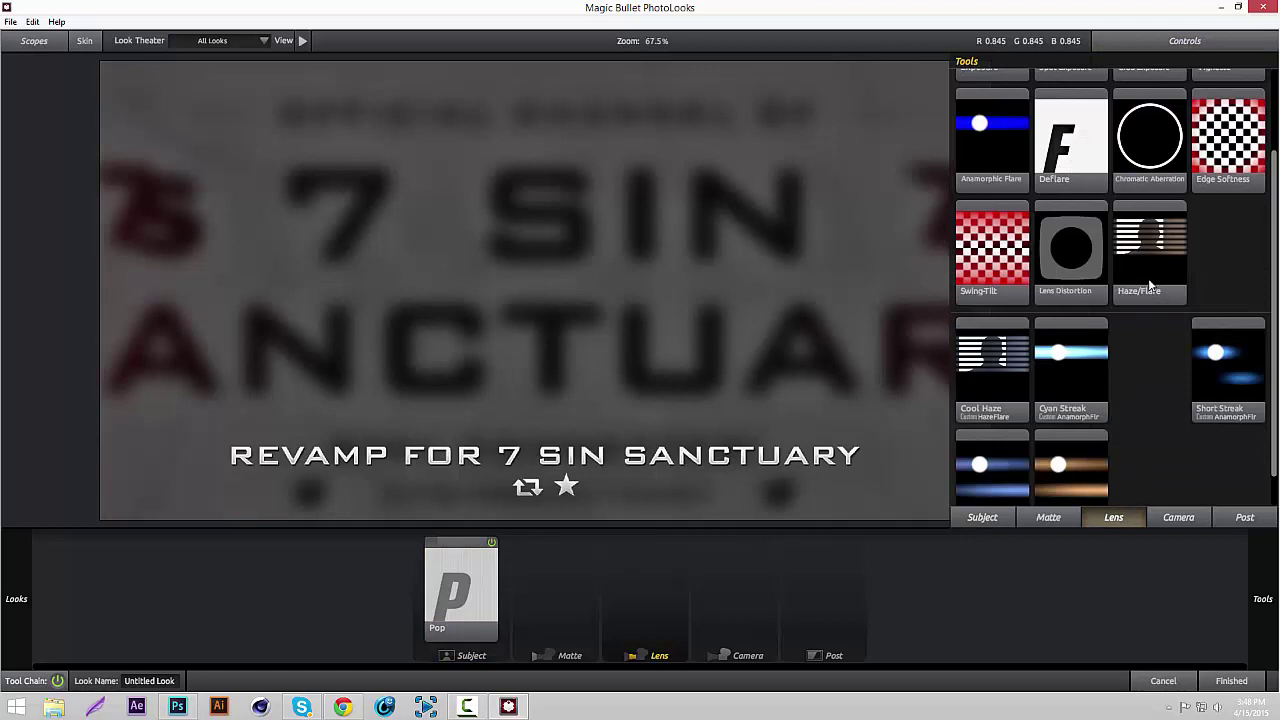
drag(1150, 248, 664, 583)
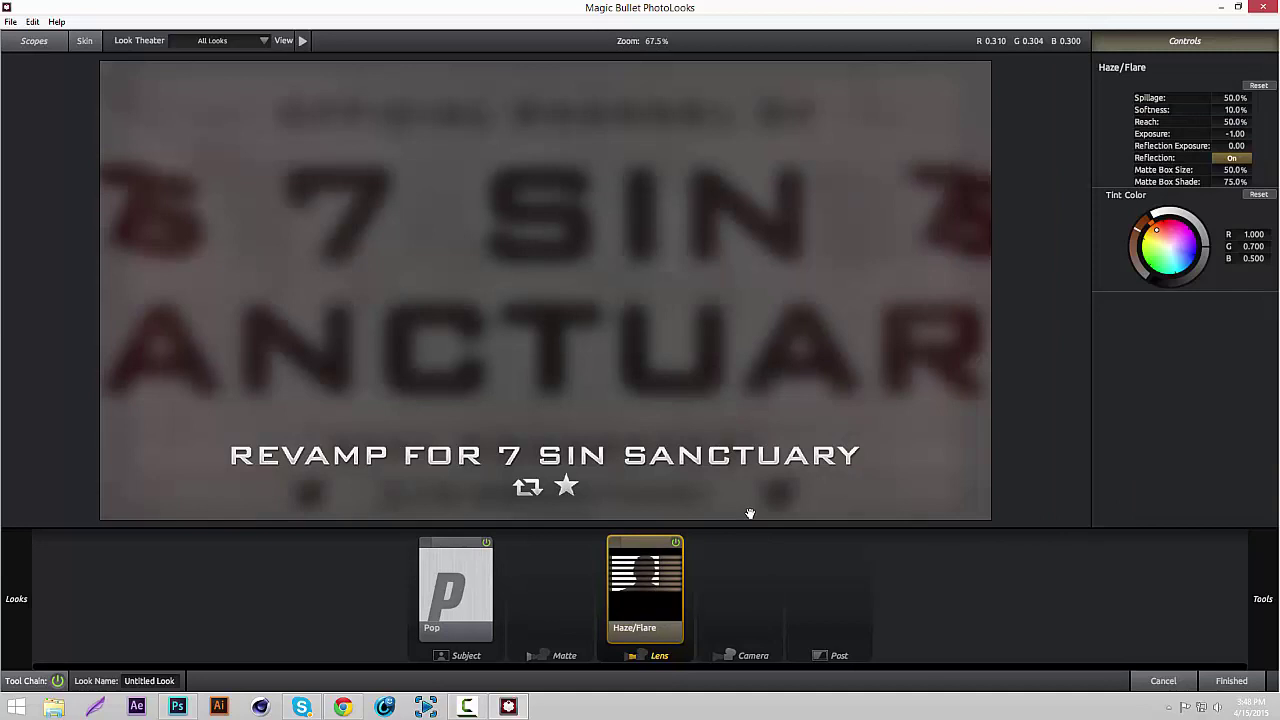
Step: Set the Haze/Flare tint colour to a deep red, toggling the effect to compare
click(1164, 221)
drag(1164, 221, 1163, 218)
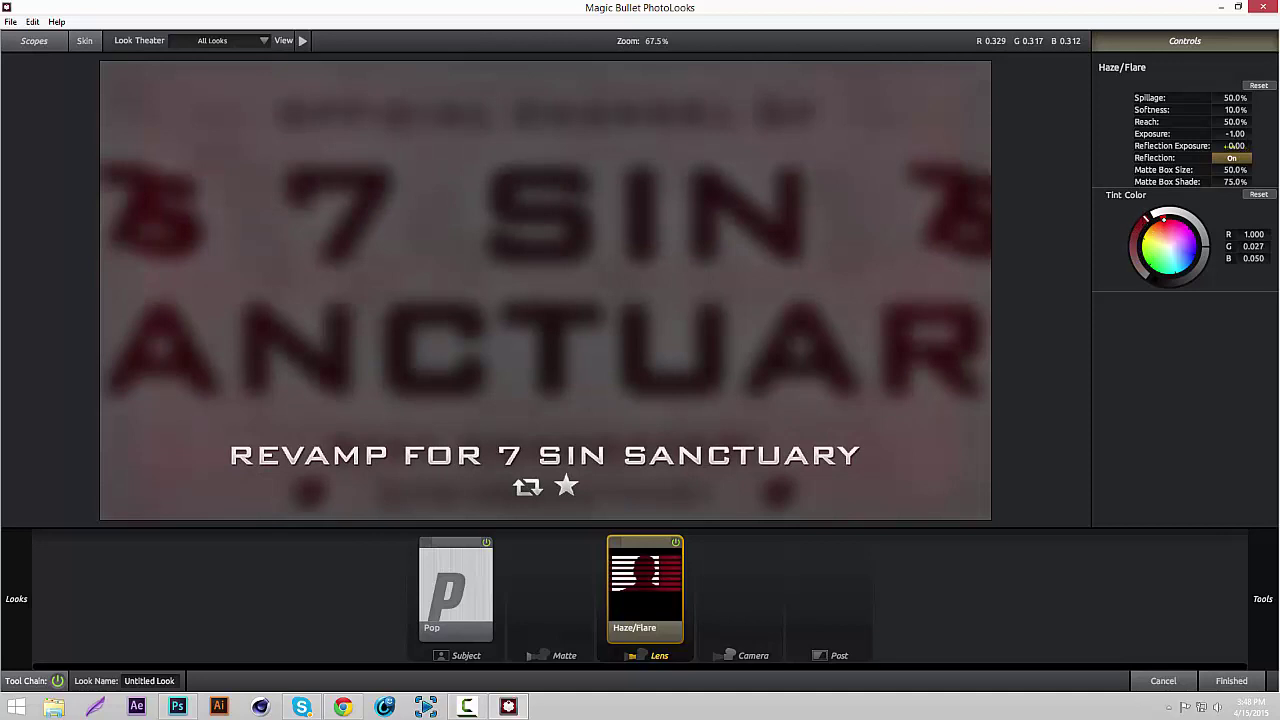
click(676, 543)
click(676, 543)
drag(1195, 256, 1164, 217)
Step: Add Lens Distortion at -4%, compare it on and off, and apply the look with Finished
mouse_move(1263, 598)
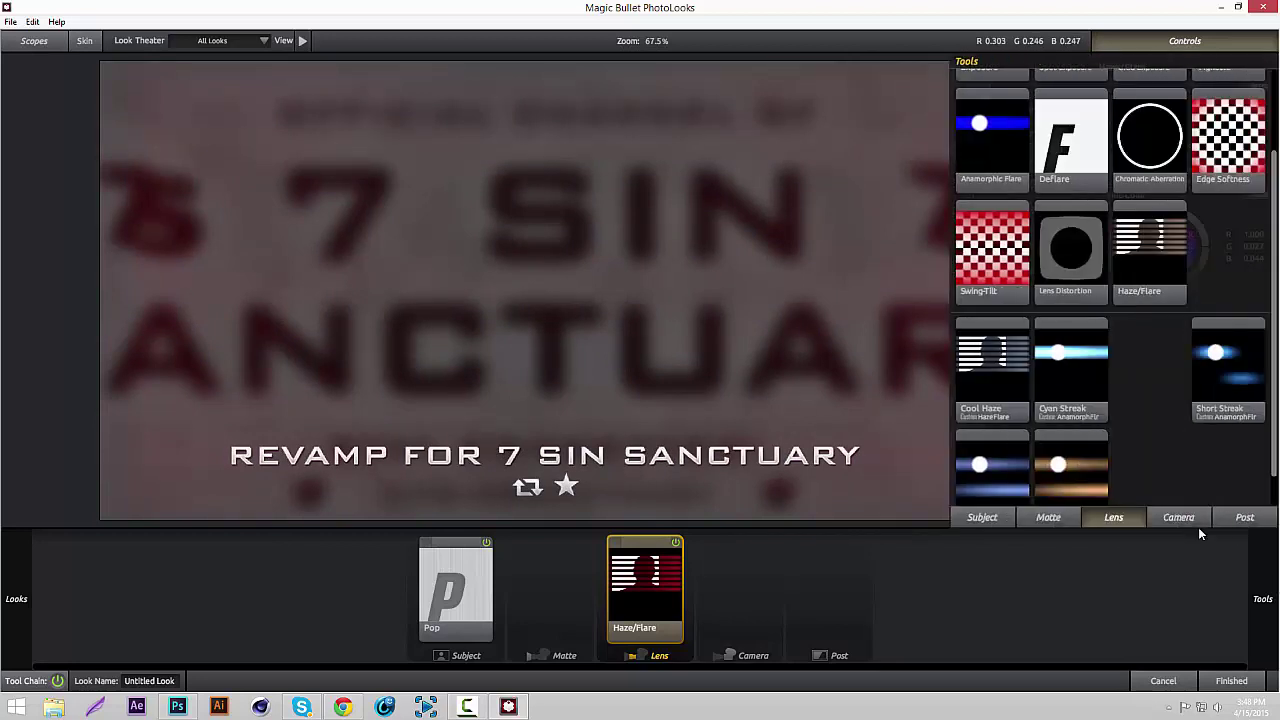
drag(1085, 283, 758, 578)
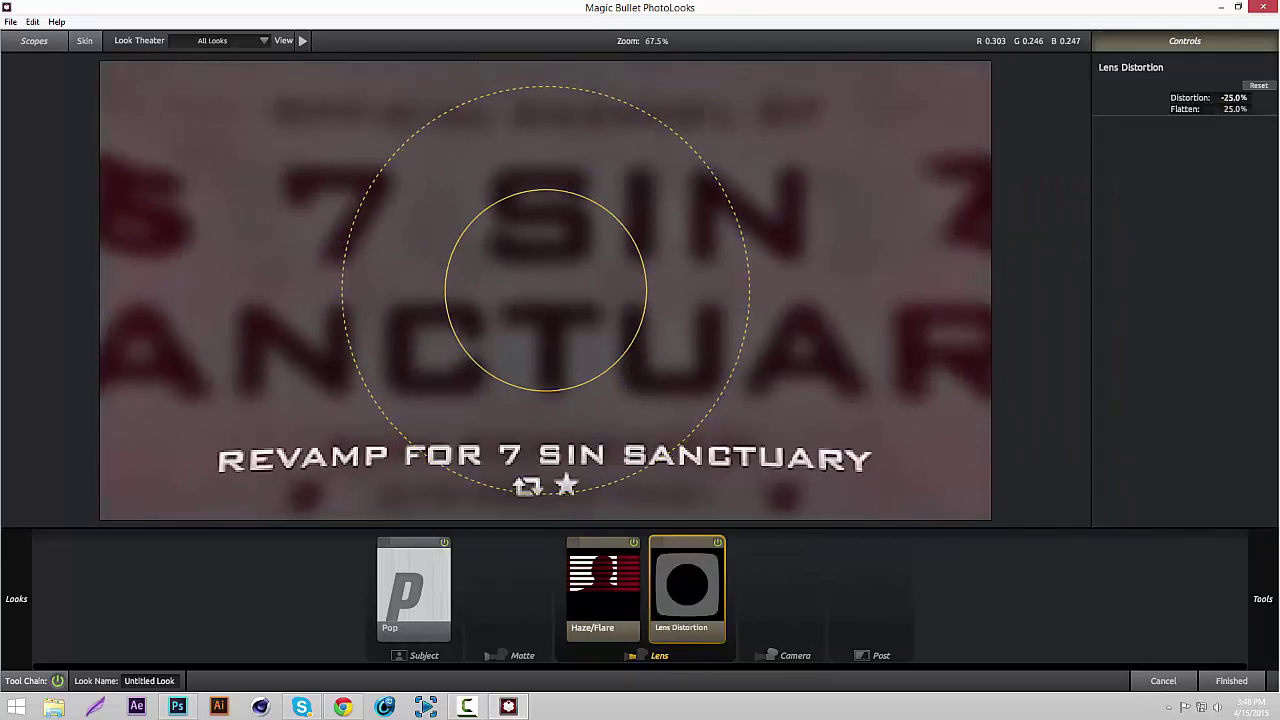
mouse_move(1236, 97)
mouse_down()
mouse_move(1222, 97)
mouse_move(1240, 97)
mouse_up()
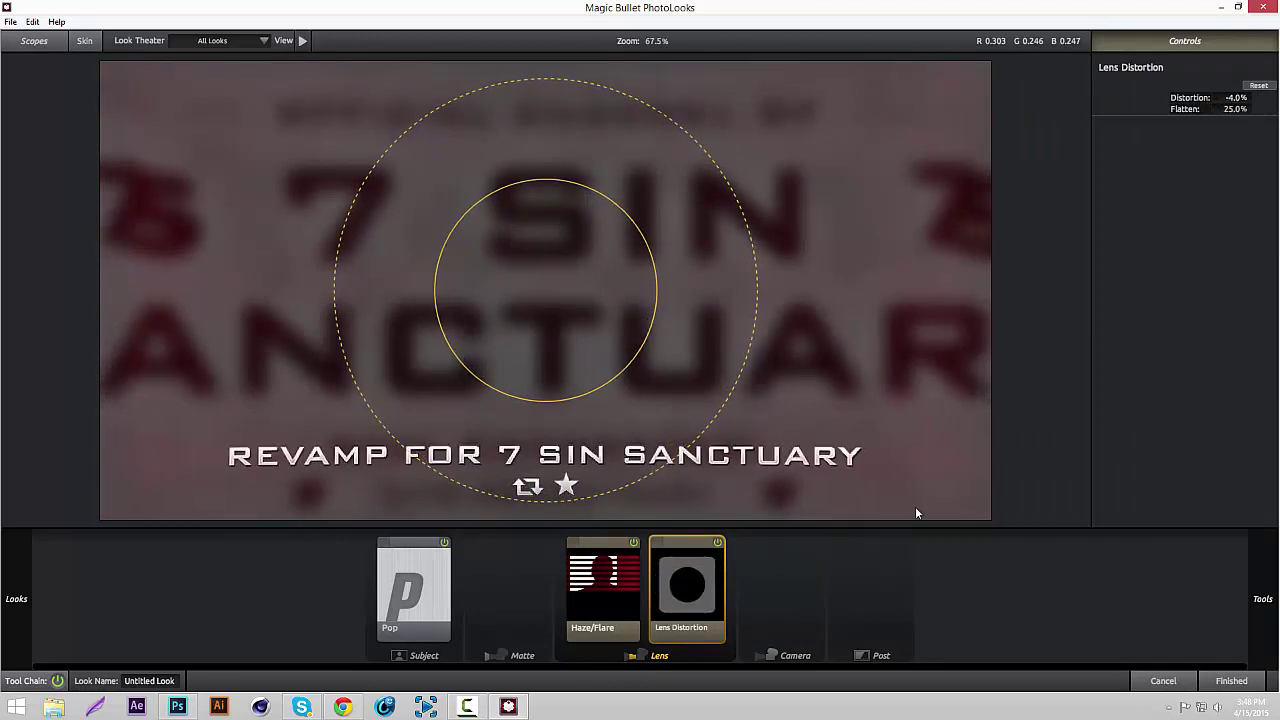
click(718, 543)
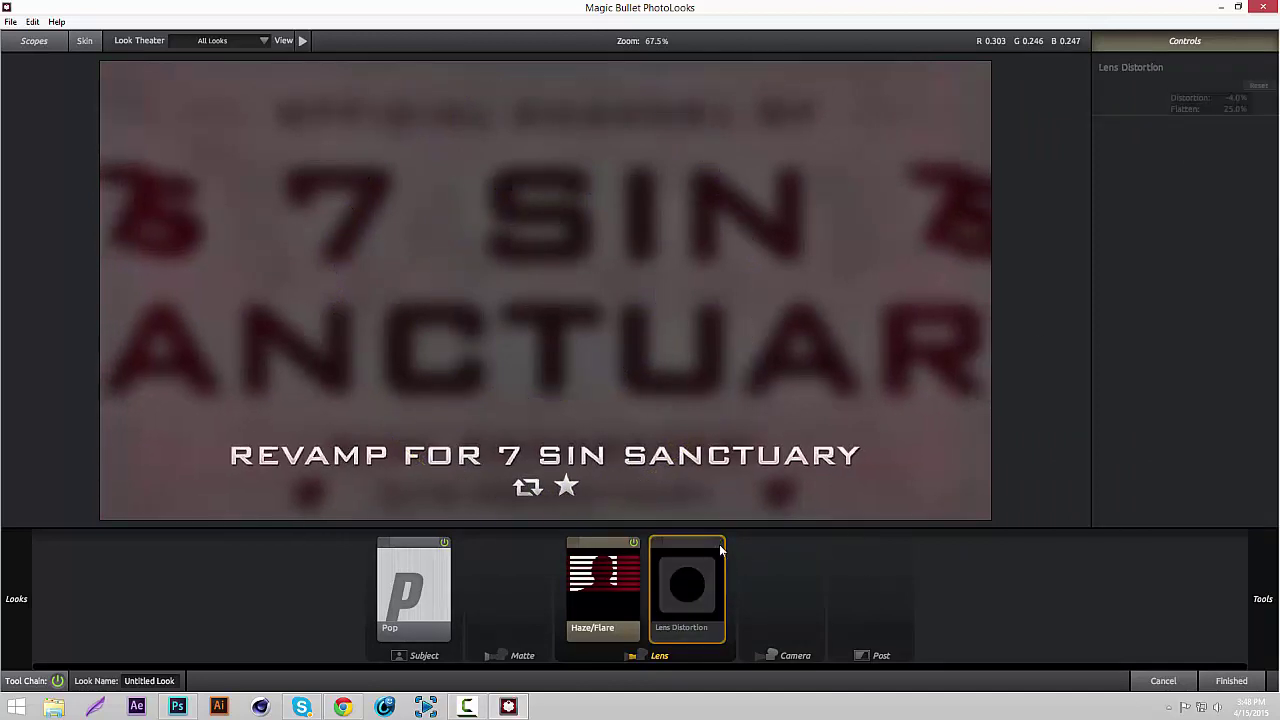
click(718, 543)
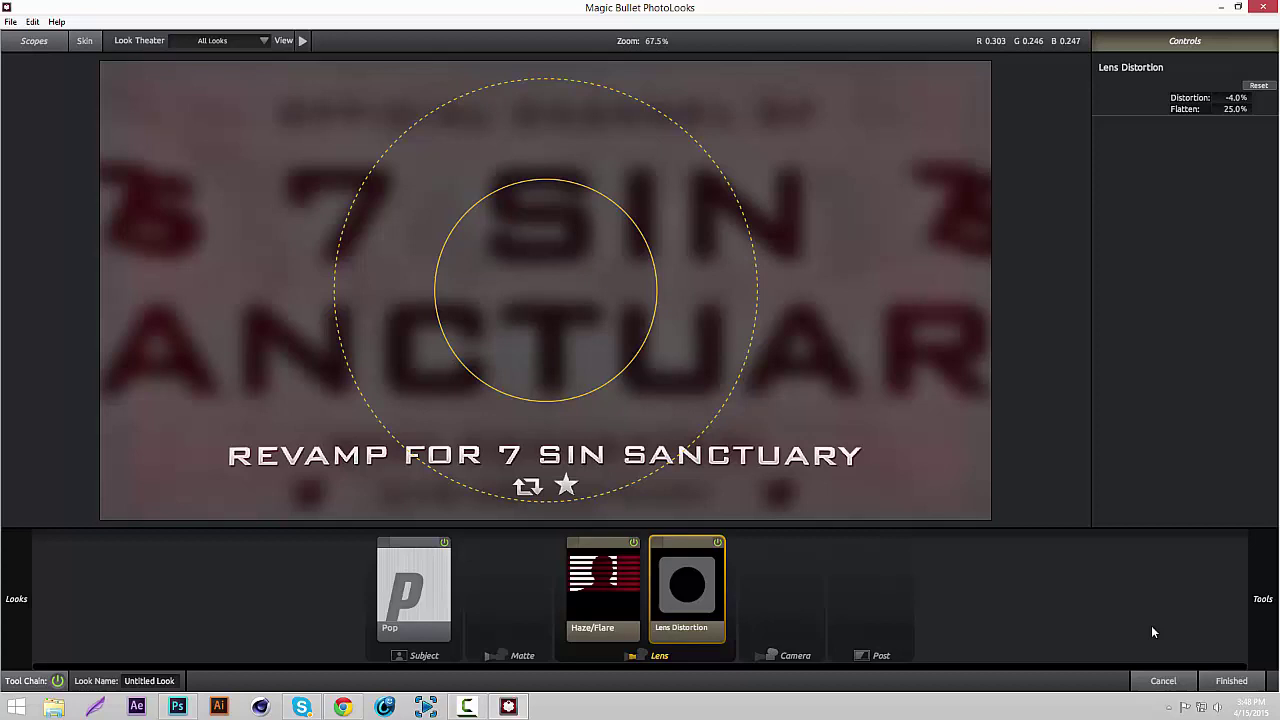
click(1231, 681)
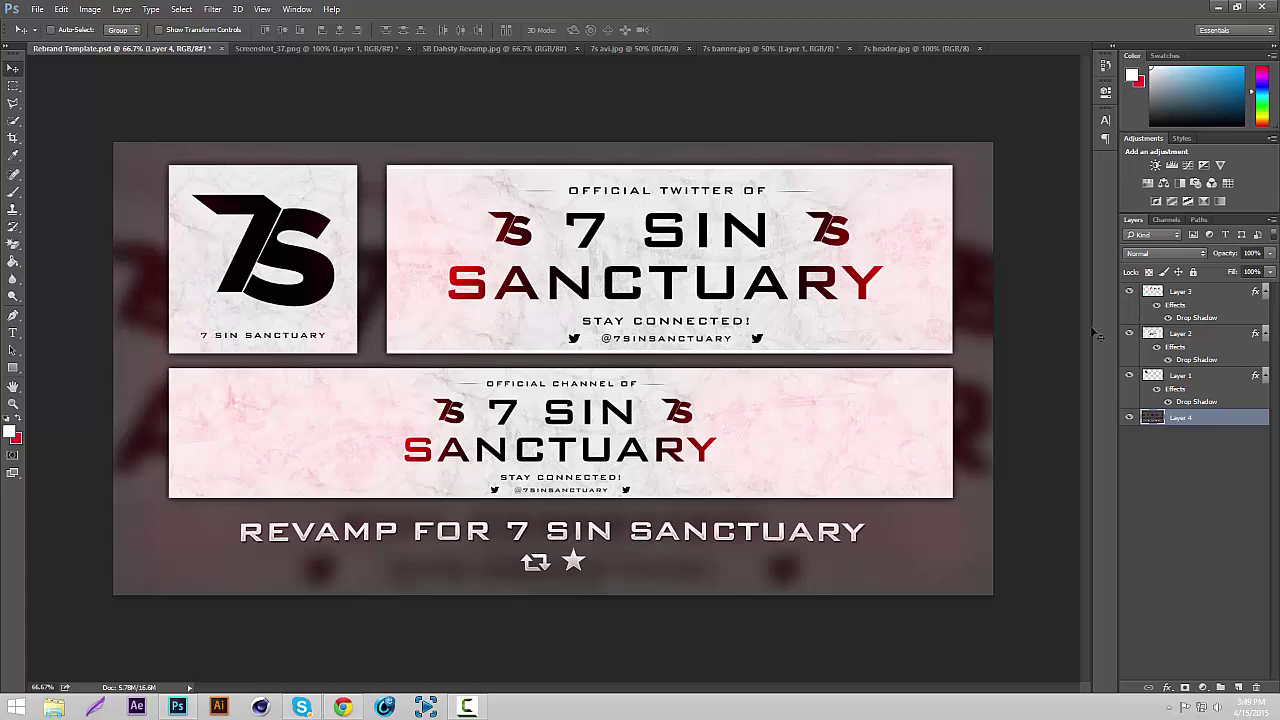
Step: Collapse the drop-shadow effect lists under Layer 3, Layer 2 and Layer 1
click(1266, 291)
click(1266, 308)
click(1266, 325)
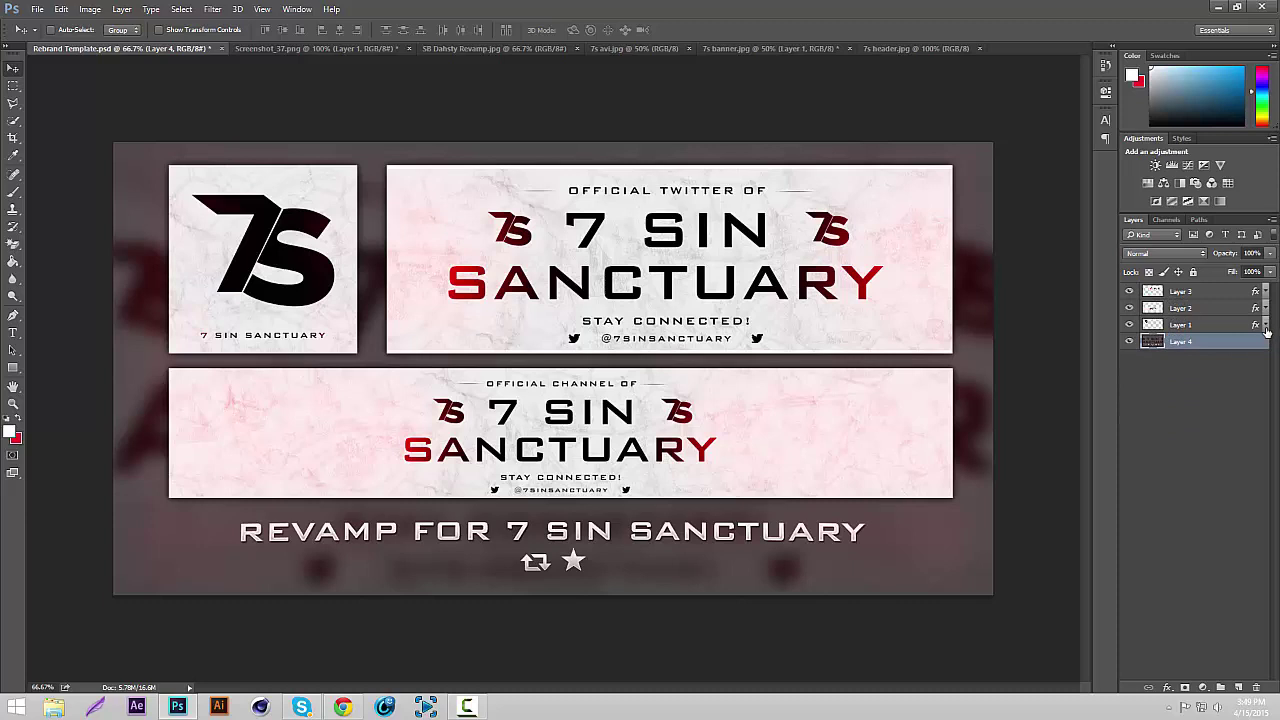